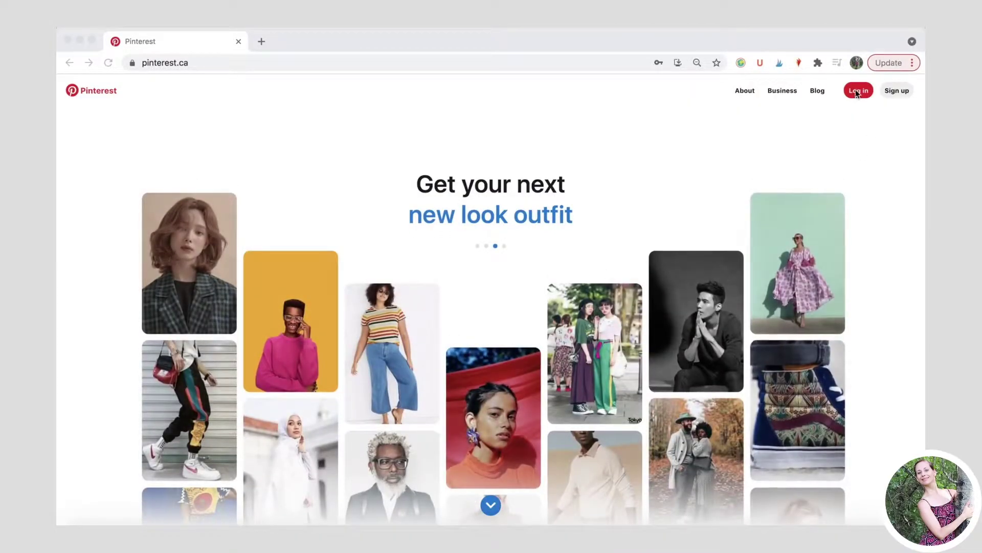
Log in to the Pinterest account by entering the account password.
{"action": "left_click", "coordinate": [858, 93]}
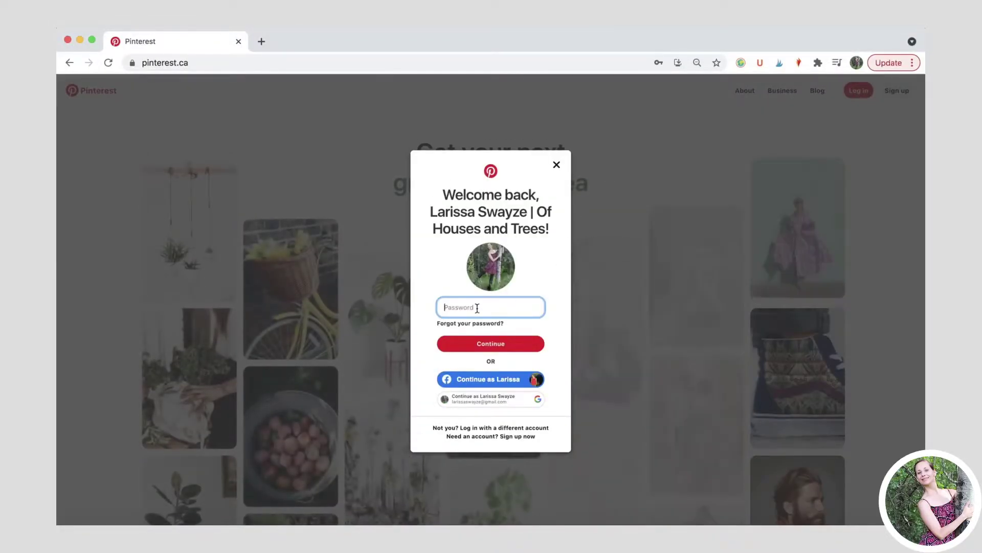
{"action": "type", "text": "•"}
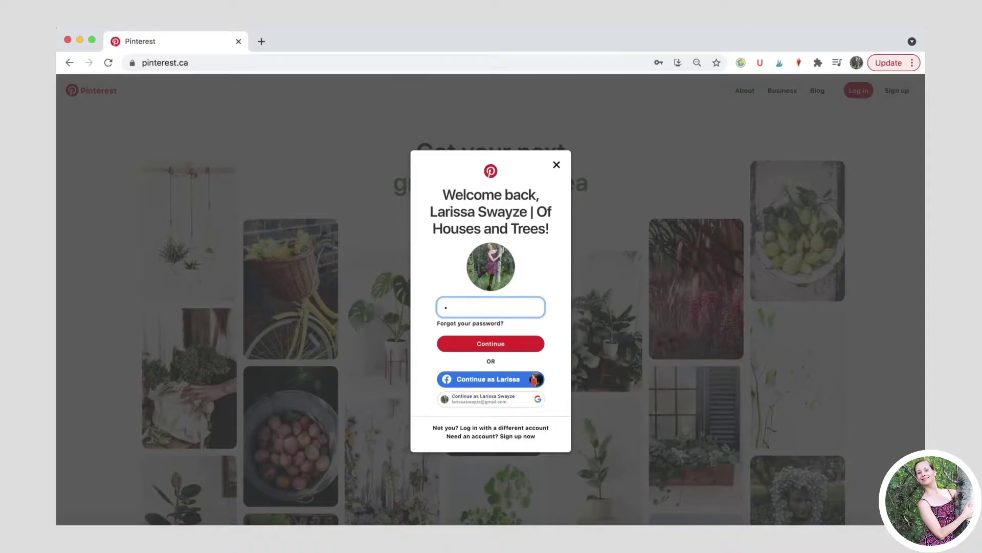
{"action": "type", "text": "•••••••••"}
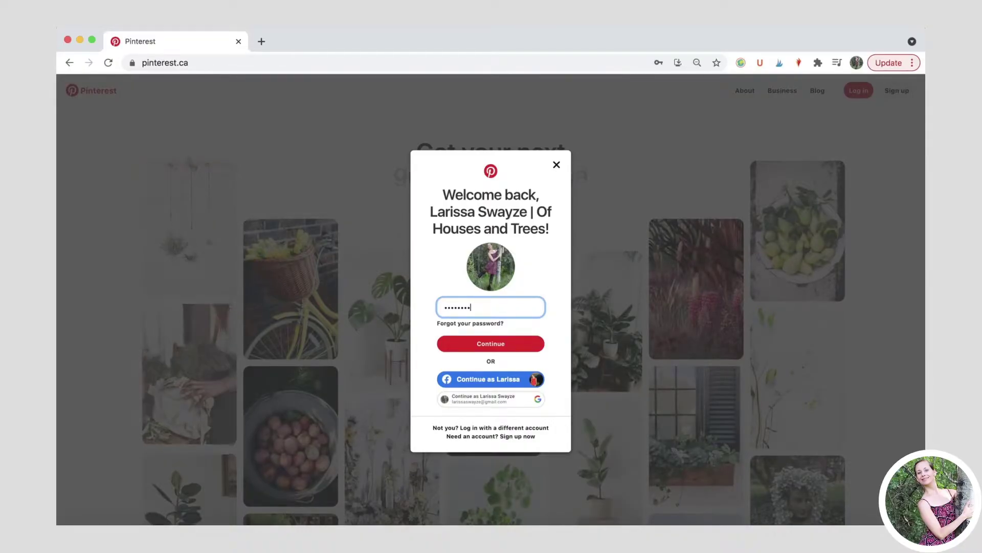
{"action": "left_click", "coordinate": [450, 343]}
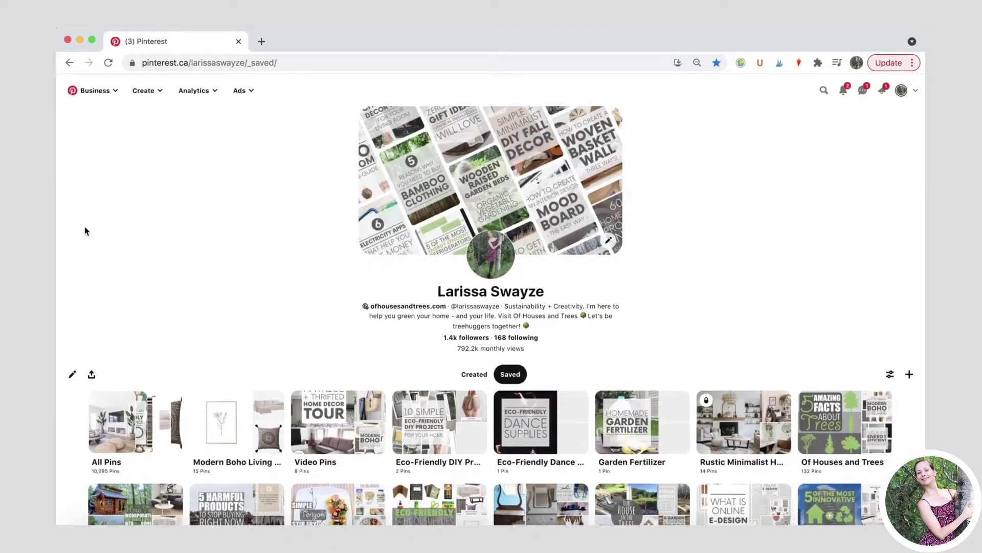
Look through the saved boards on the profile page, from All Pins down to the home decor and garden boards.
{"action": "scroll", "coordinate": [85, 226], "scroll_direction": "down", "scroll_amount": 2}
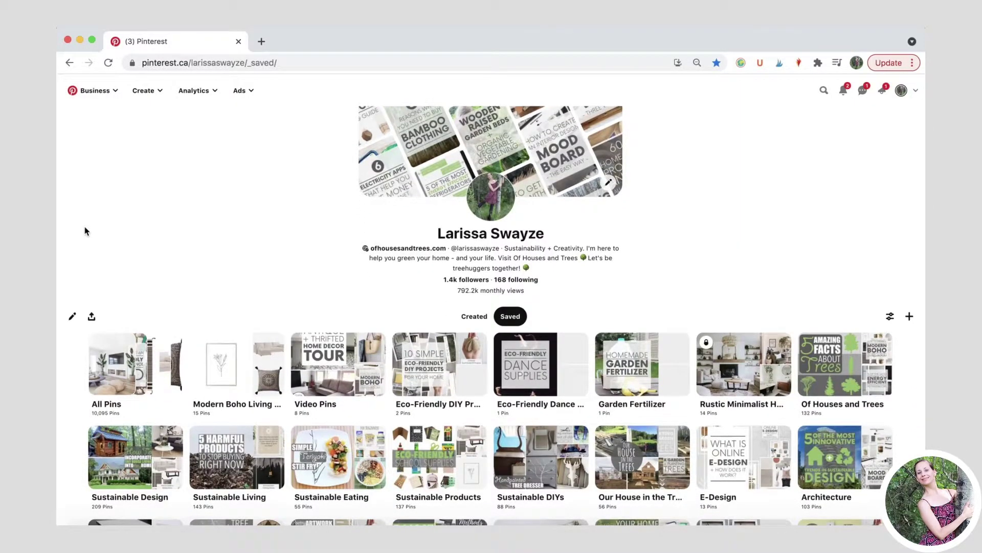
{"action": "scroll", "coordinate": [84, 227], "scroll_direction": "down", "scroll_amount": 5}
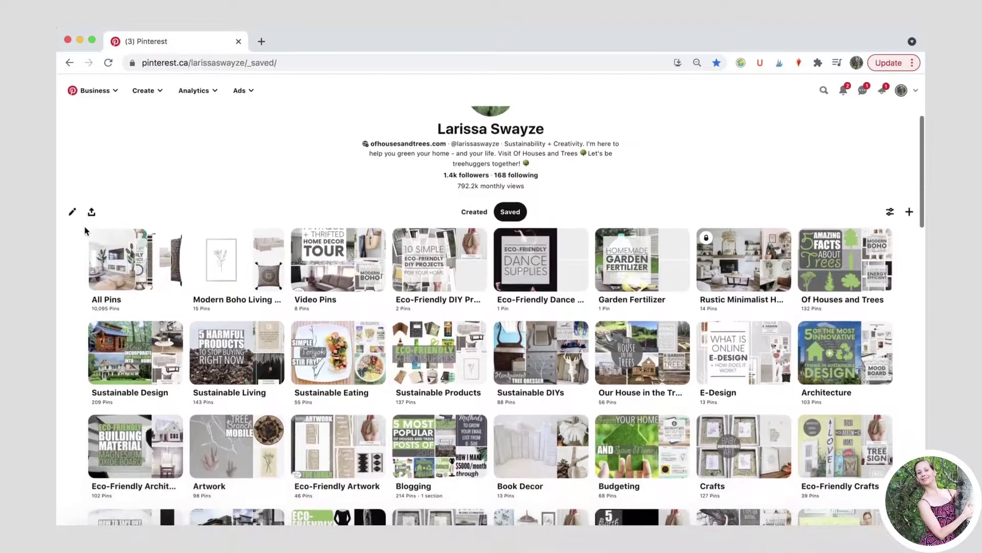
{"action": "scroll", "coordinate": [84, 227], "scroll_direction": "down", "scroll_amount": 5}
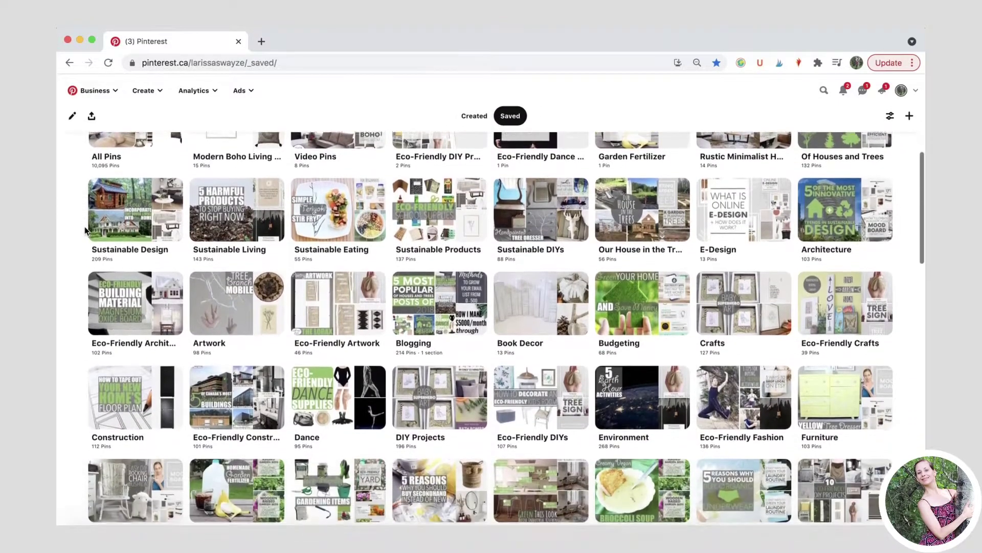
{"action": "scroll", "coordinate": [84, 226], "scroll_direction": "down", "scroll_amount": 4}
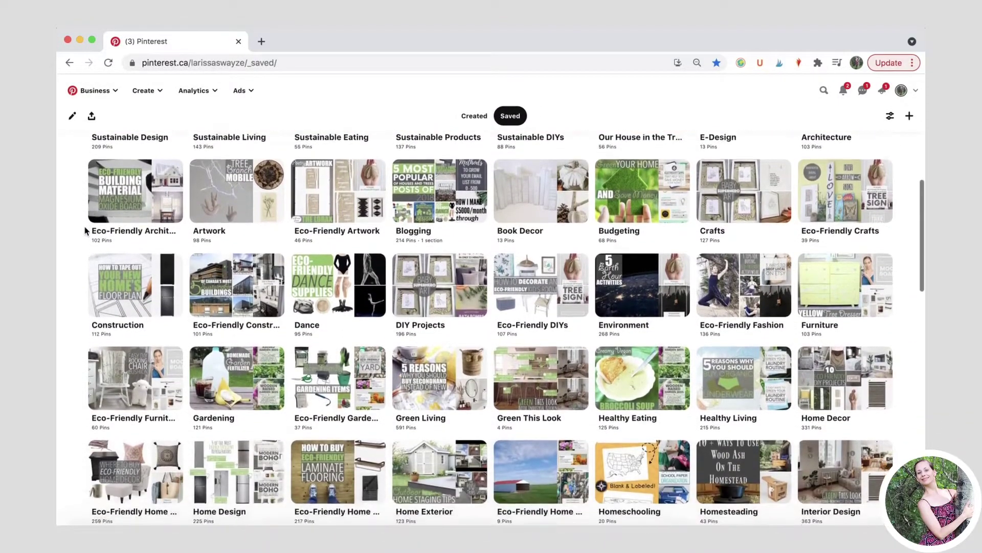
{"action": "scroll", "coordinate": [85, 230], "scroll_direction": "down", "scroll_amount": 5}
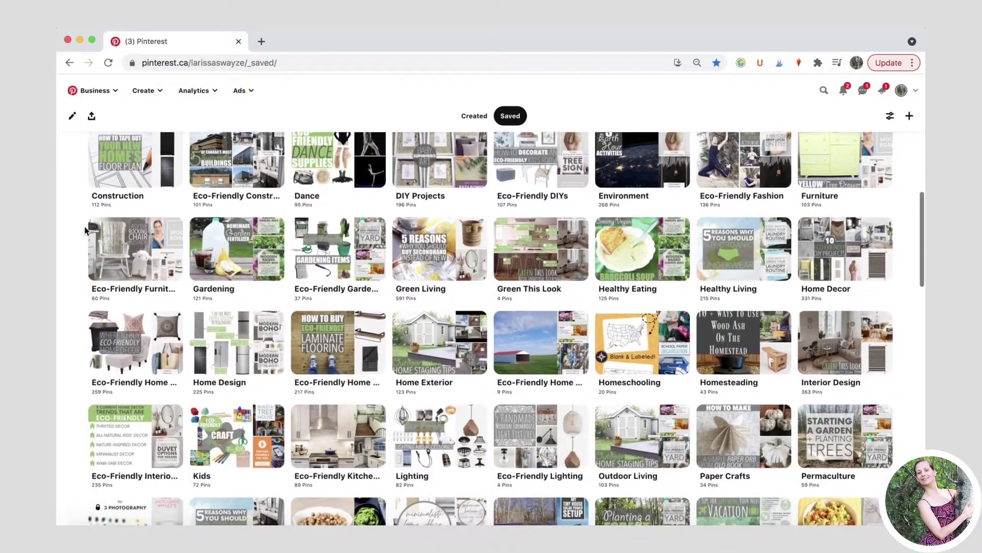
{"action": "scroll", "coordinate": [85, 231], "scroll_direction": "down", "scroll_amount": 4}
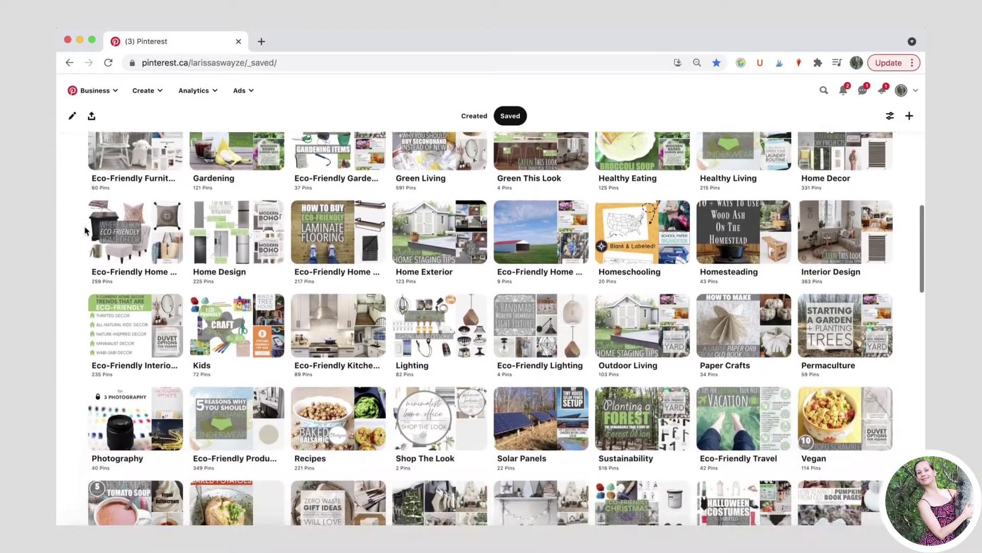
{"action": "scroll", "coordinate": [85, 230], "scroll_direction": "down", "scroll_amount": 5}
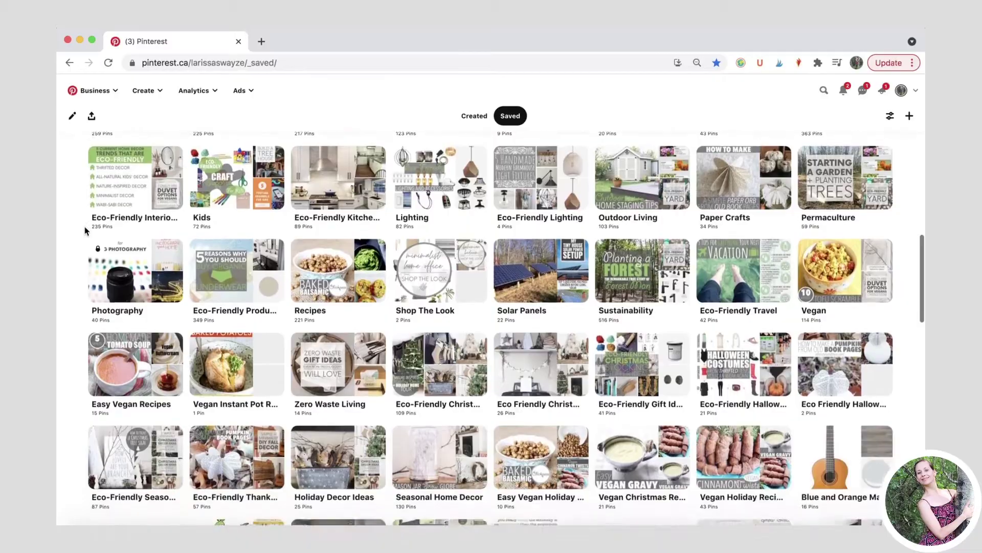
{"action": "scroll", "coordinate": [85, 230], "scroll_direction": "down", "scroll_amount": 5}
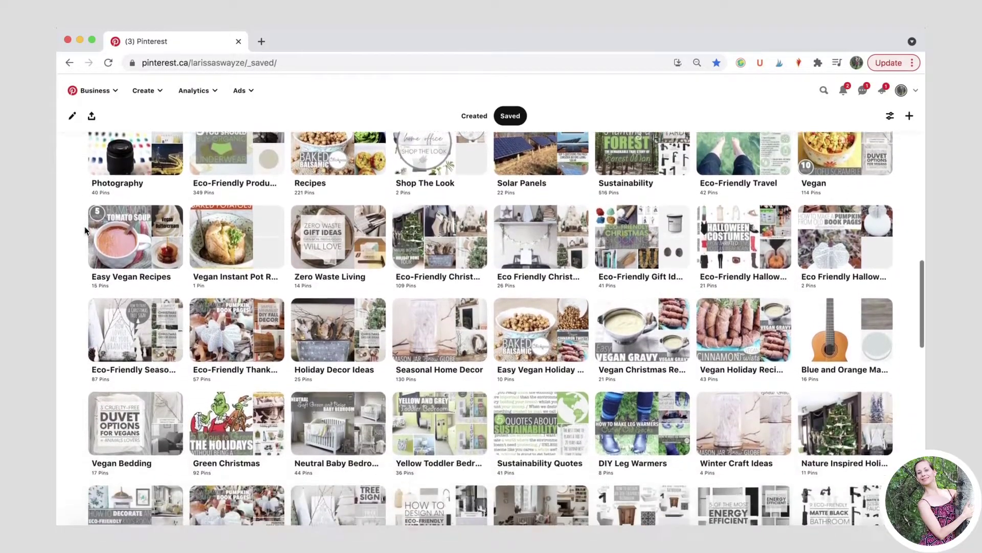
{"action": "scroll", "coordinate": [84, 230], "scroll_direction": "down", "scroll_amount": 5}
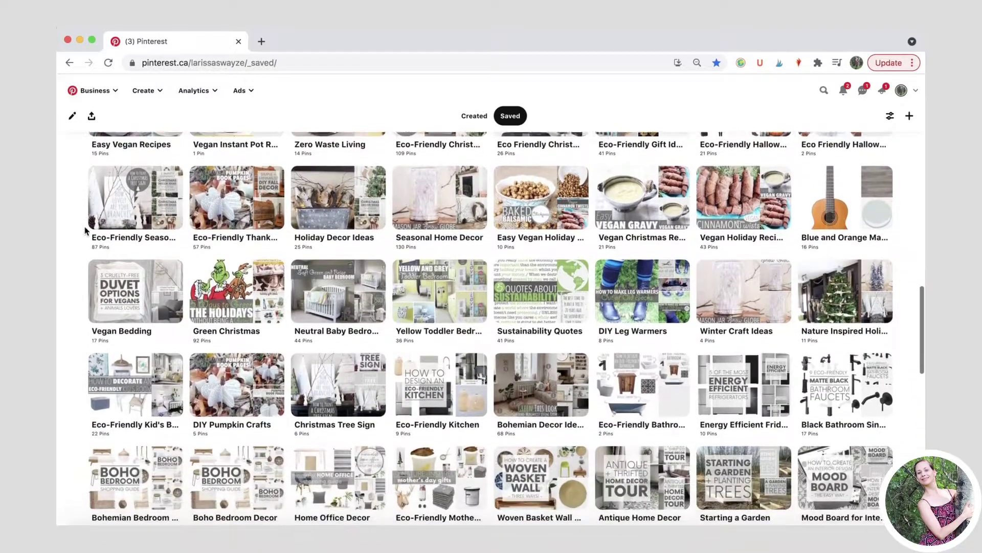
{"action": "scroll", "coordinate": [85, 226], "scroll_direction": "down", "scroll_amount": 2}
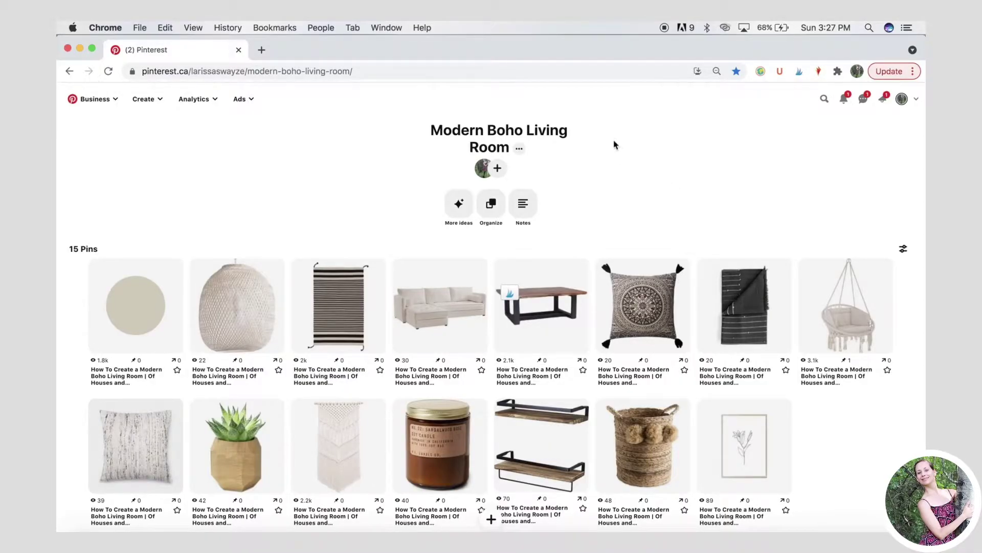
Save the Modern Boho Living Room board page to Downloads in the Webpage, Complete format.
{"action": "left_click", "coordinate": [139, 27]}
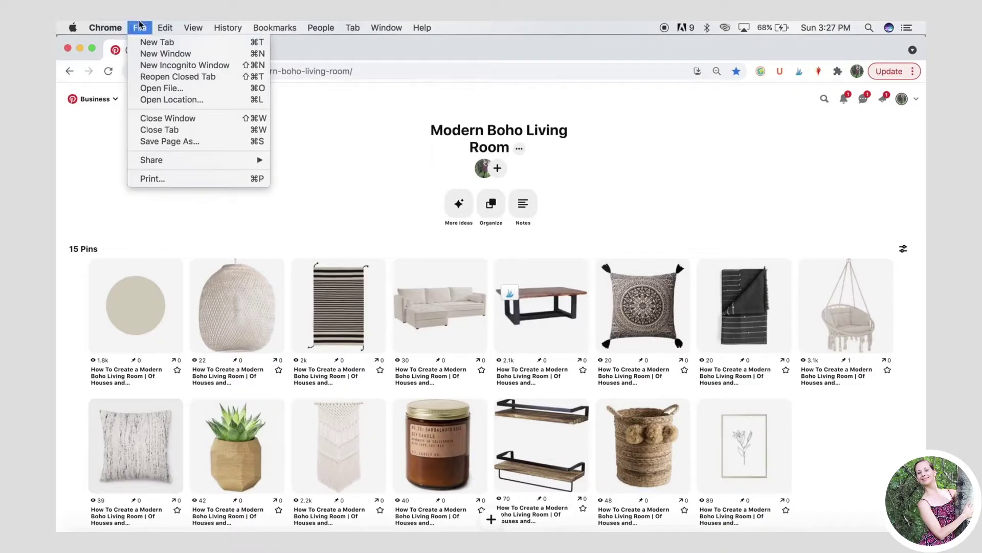
{"action": "right_click", "coordinate": [617, 177]}
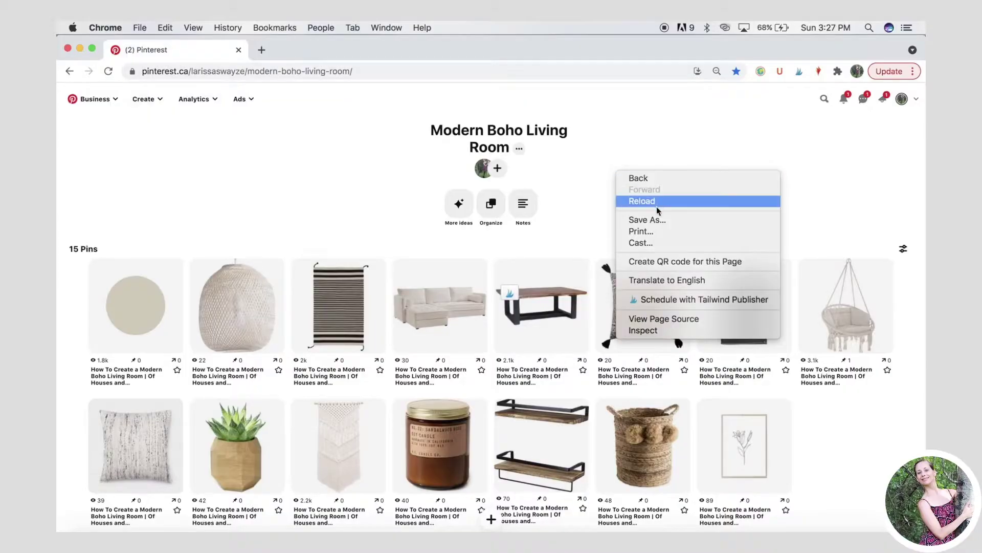
{"action": "left_click", "coordinate": [665, 220]}
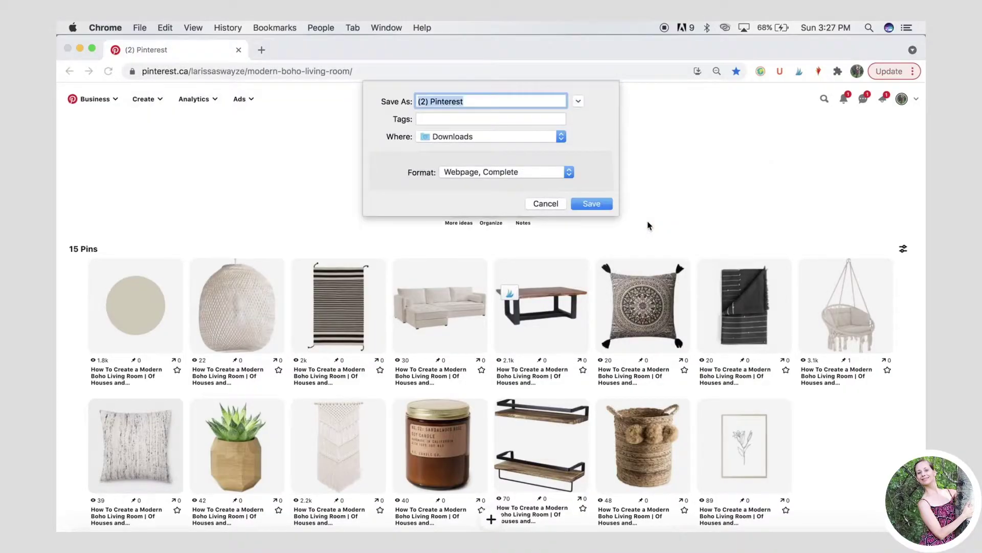
{"action": "left_click", "coordinate": [466, 174]}
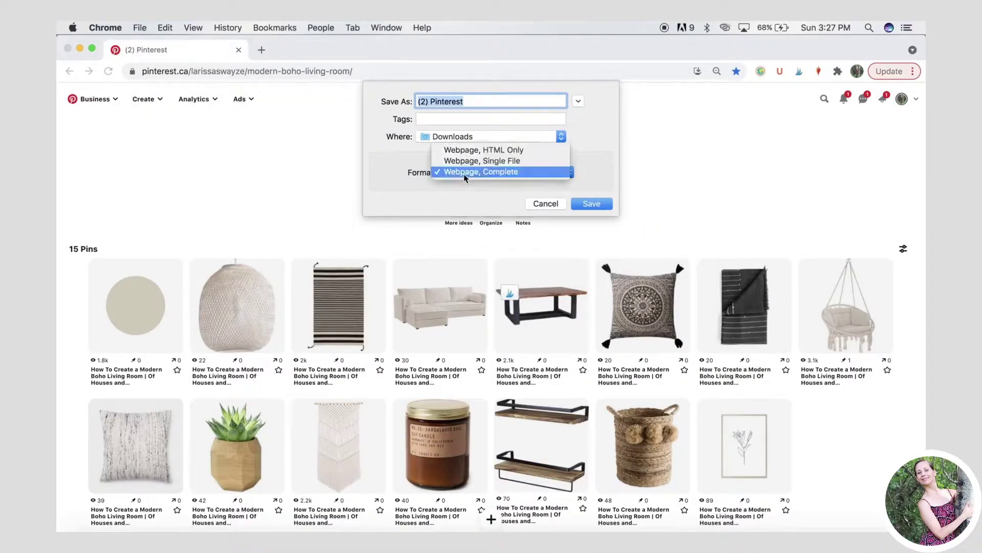
{"action": "left_click", "coordinate": [462, 202]}
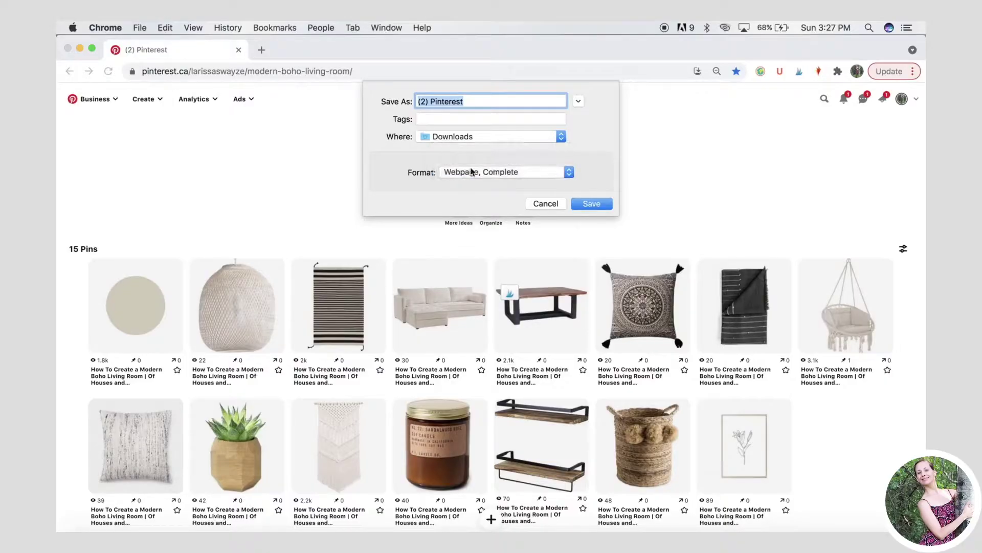
{"action": "left_click", "coordinate": [592, 204]}
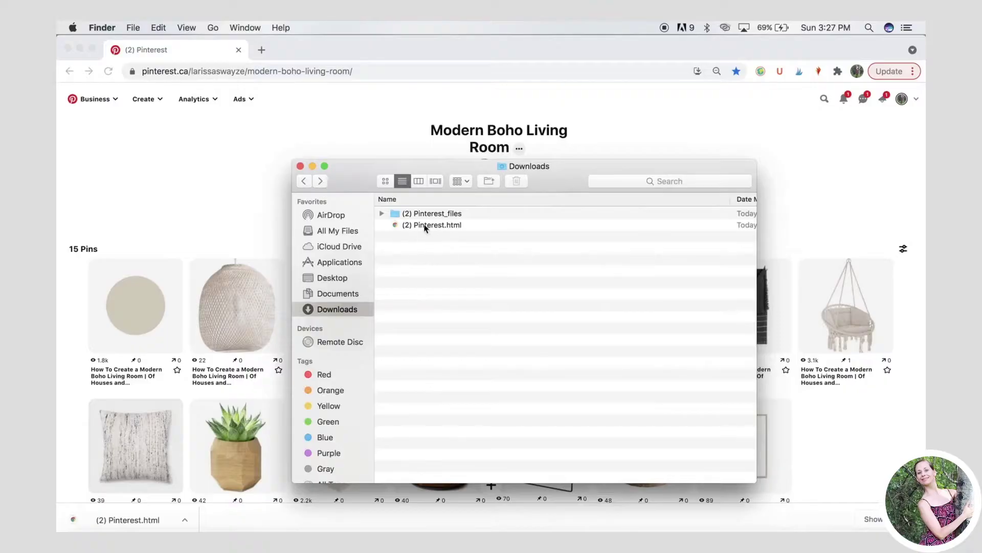
Open the downloaded (2) Pinterest_files folder in Finder and sort its files by Kind.
{"action": "double_click", "coordinate": [435, 214]}
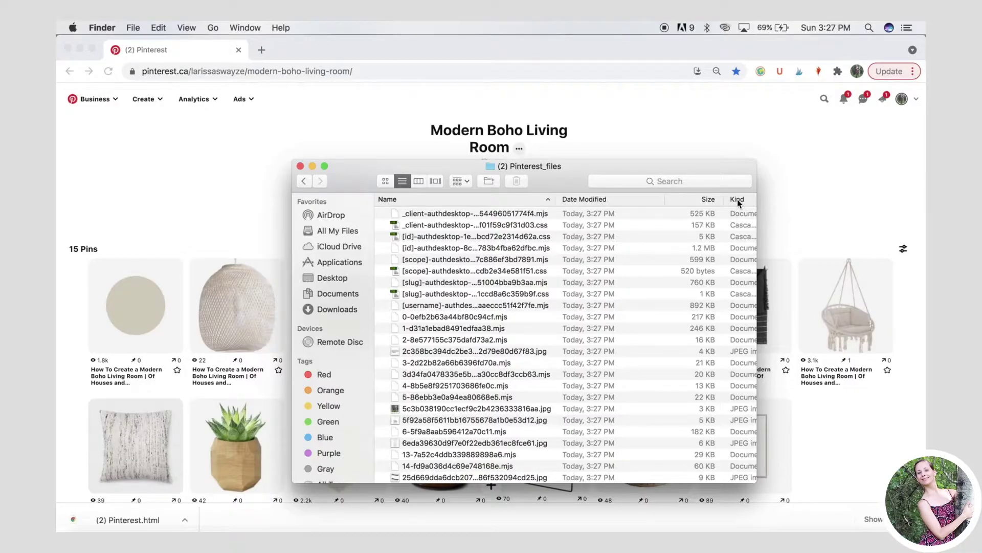
{"action": "right_click", "coordinate": [467, 198]}
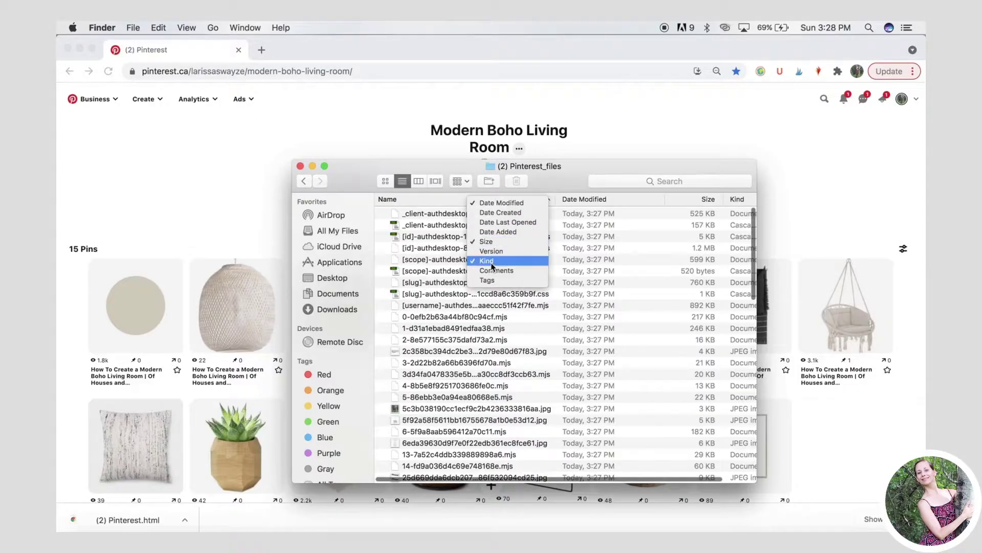
{"action": "left_click", "coordinate": [737, 199]}
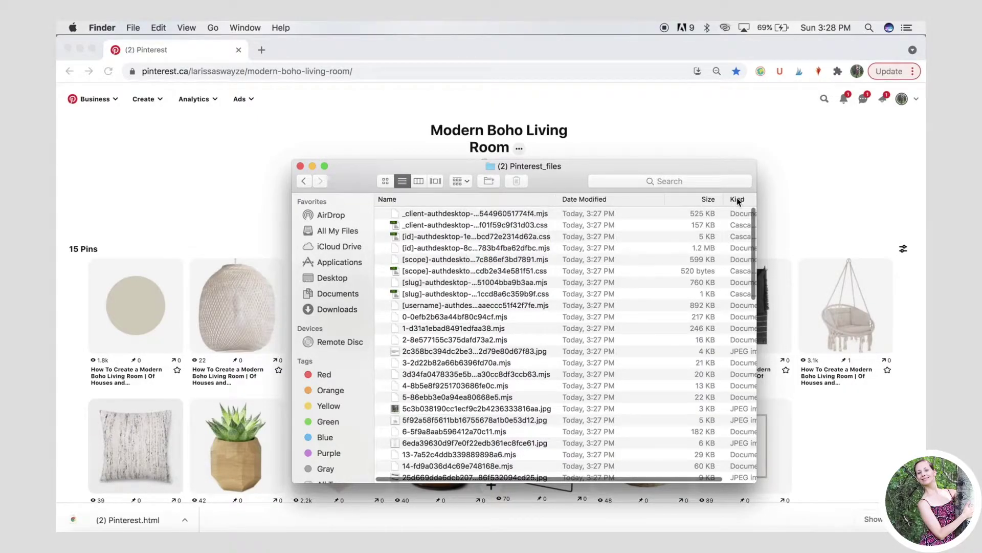
{"action": "left_click", "coordinate": [737, 198]}
Delete all non-JPEG files listed before and after the images in the (2) Pinterest_files folder.
{"action": "scroll", "coordinate": [554, 235], "scroll_direction": "down", "scroll_amount": 15}
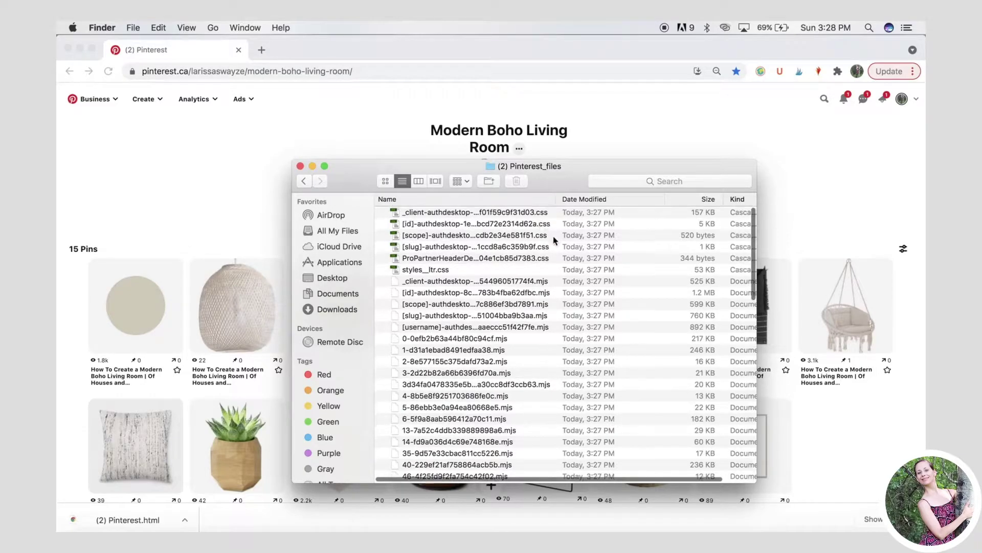
{"action": "scroll", "coordinate": [554, 239], "scroll_direction": "down", "scroll_amount": 4}
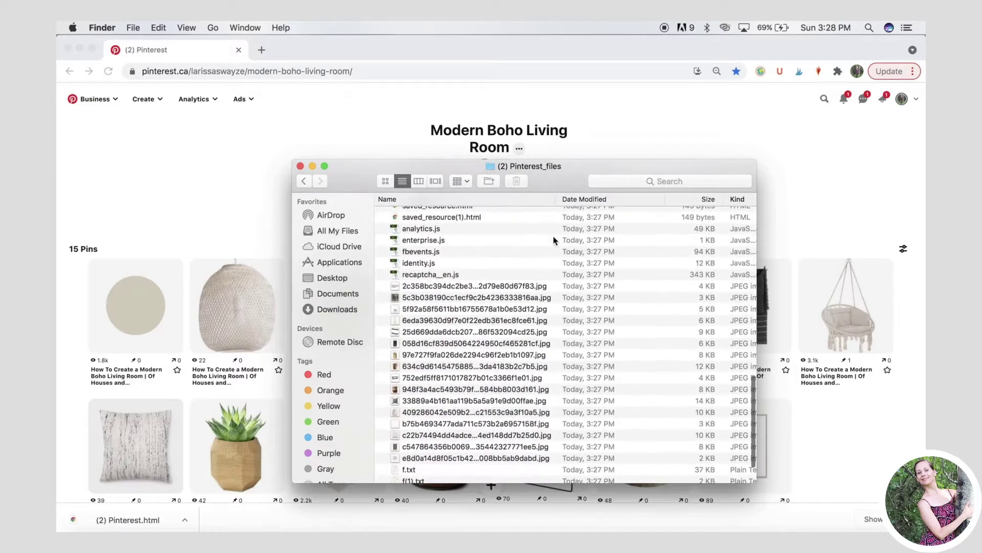
{"action": "left_click_drag", "start_coordinate": [489, 282], "coordinate": [478, 67]}
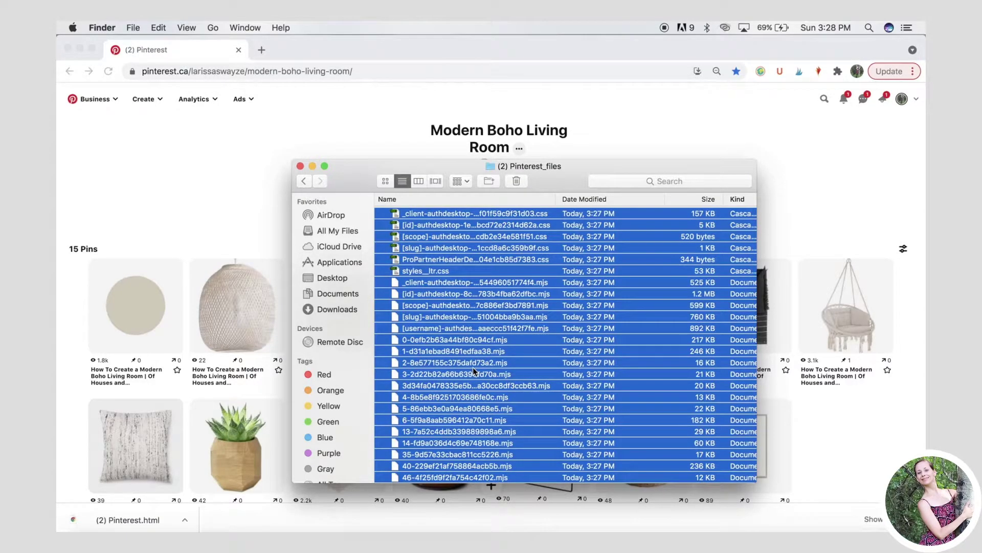
{"action": "left_click", "coordinate": [517, 181]}
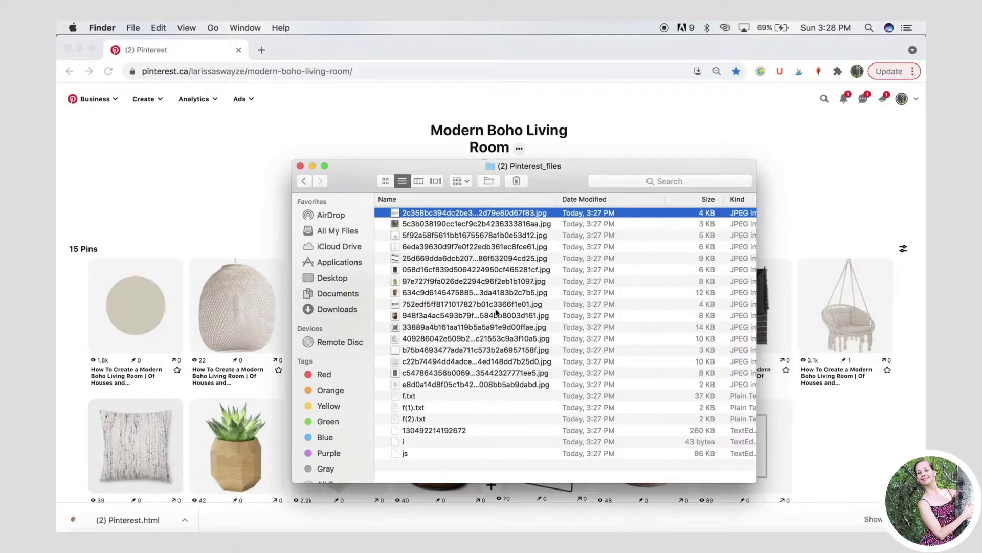
{"action": "left_click_drag", "start_coordinate": [464, 400], "coordinate": [462, 459]}
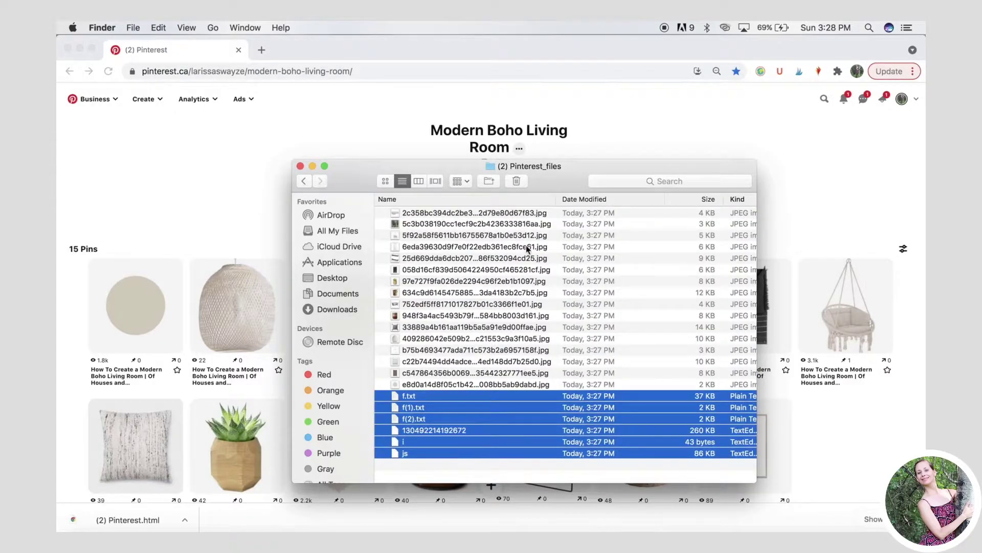
{"action": "left_click", "coordinate": [518, 181]}
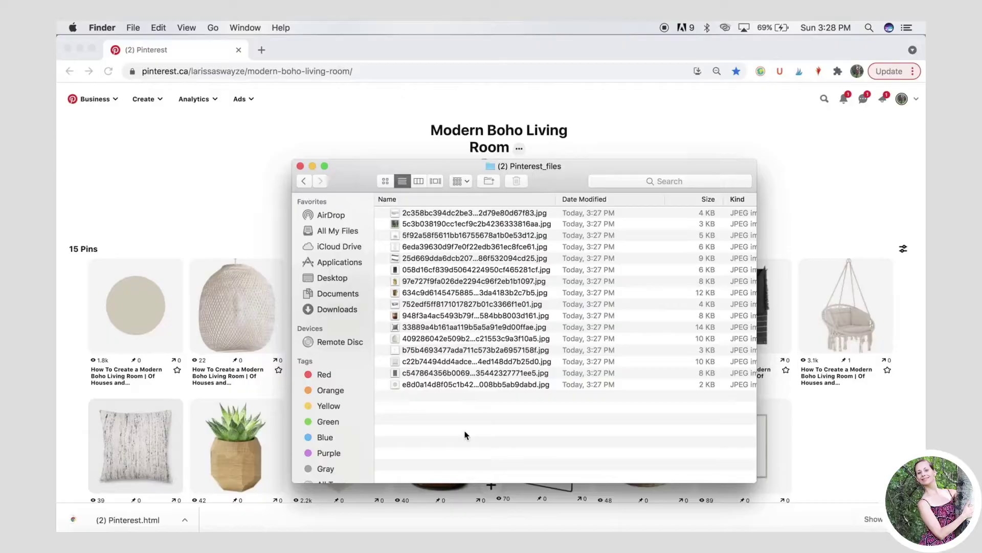
Show the folder's images as icons and delete the profile photo.
{"action": "left_click", "coordinate": [387, 183]}
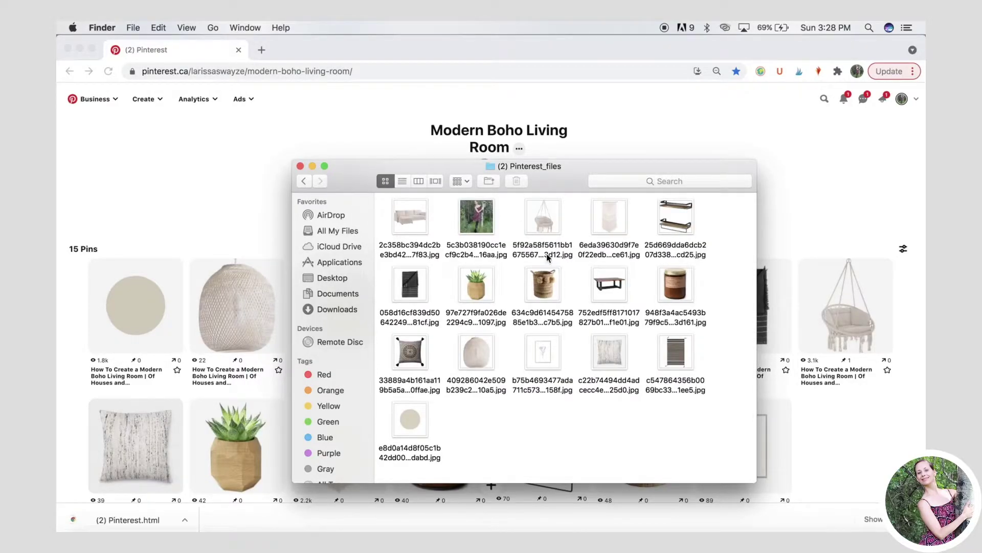
{"action": "left_click", "coordinate": [477, 224]}
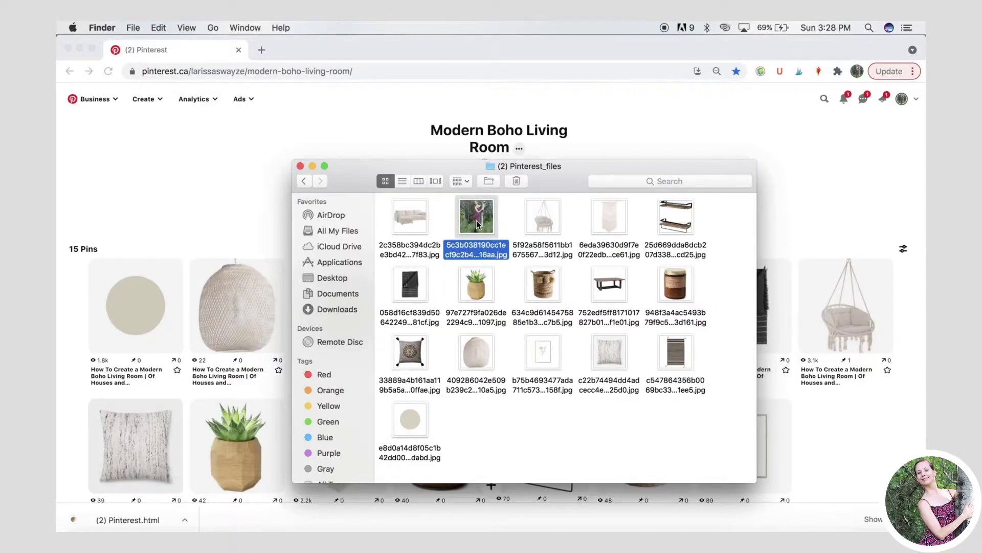
{"action": "left_click", "coordinate": [517, 180]}
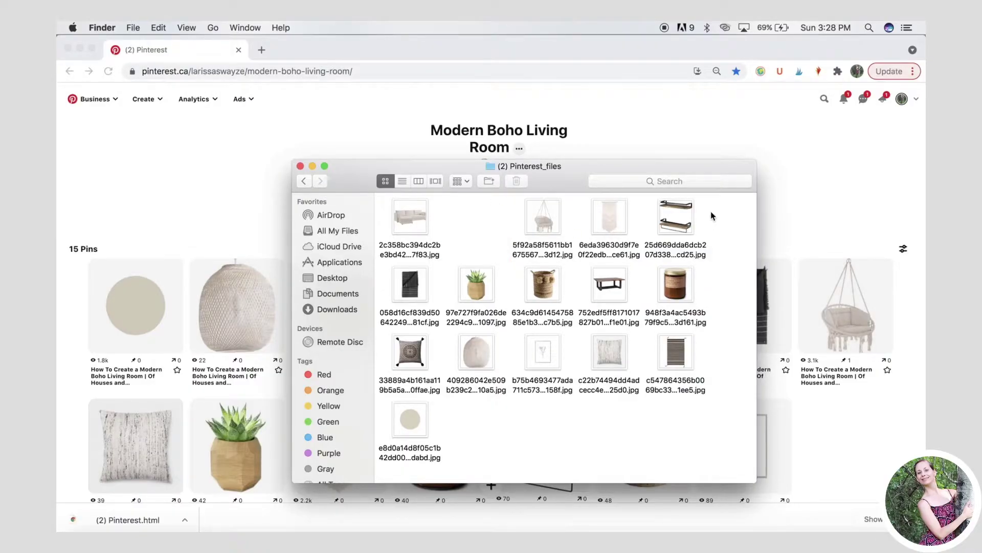
Open all the remaining board images together in Preview and move the Preview window over the Finder window.
{"action": "left_click_drag", "start_coordinate": [714, 216], "coordinate": [406, 440]}
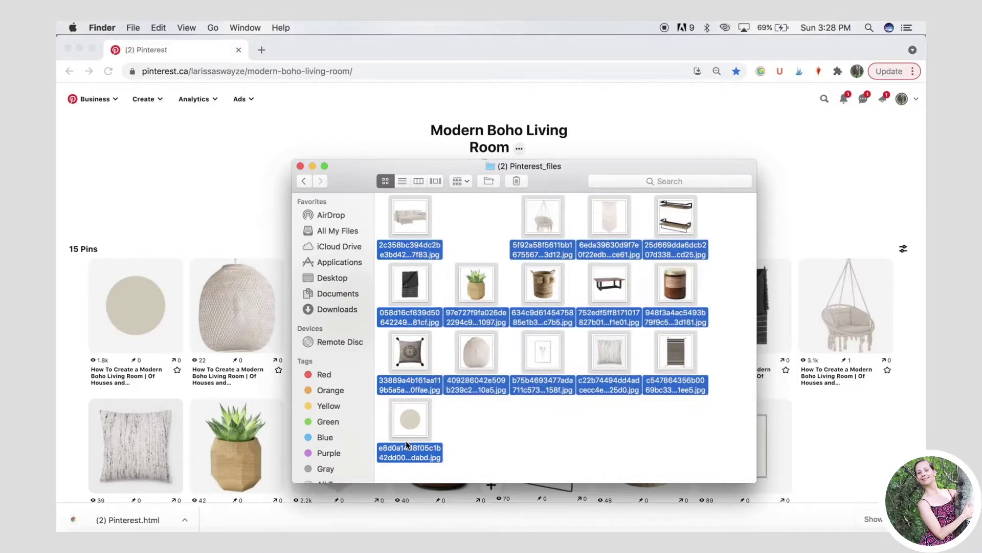
{"action": "double_click", "coordinate": [413, 217]}
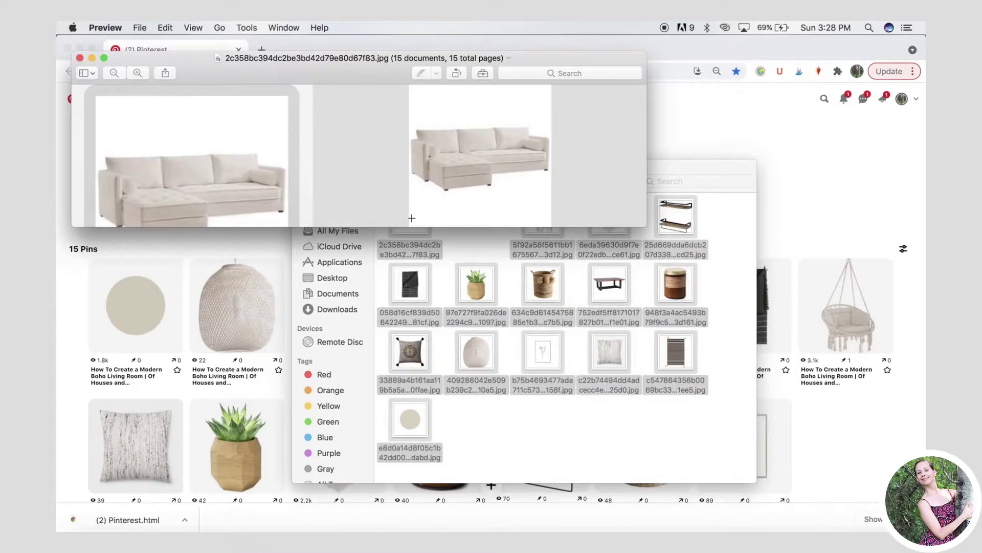
{"action": "left_click_drag", "start_coordinate": [341, 71], "coordinate": [492, 181]}
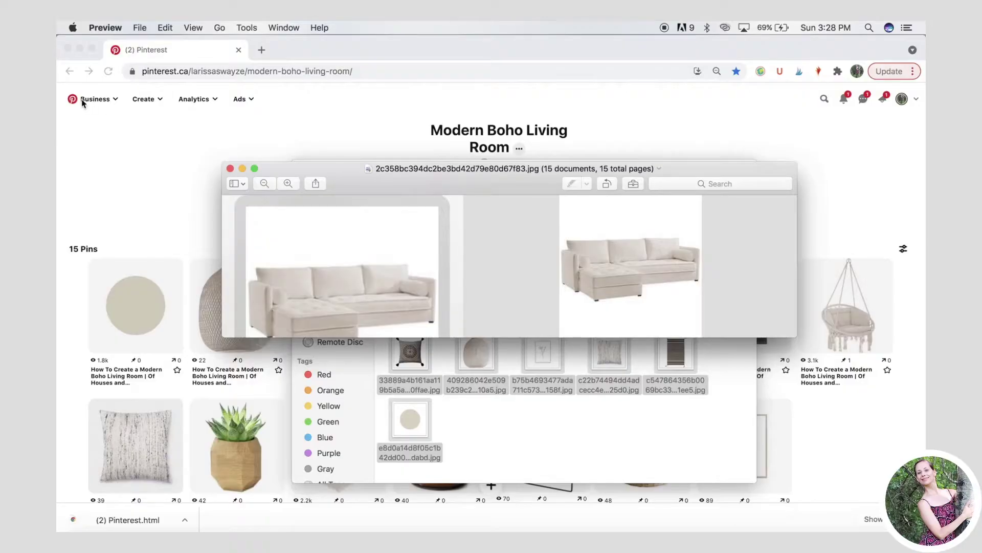
Show the board images as a contact sheet and enlarge the Preview window until all rows fit.
{"action": "left_click", "coordinate": [195, 26]}
{"action": "left_click", "coordinate": [216, 98]}
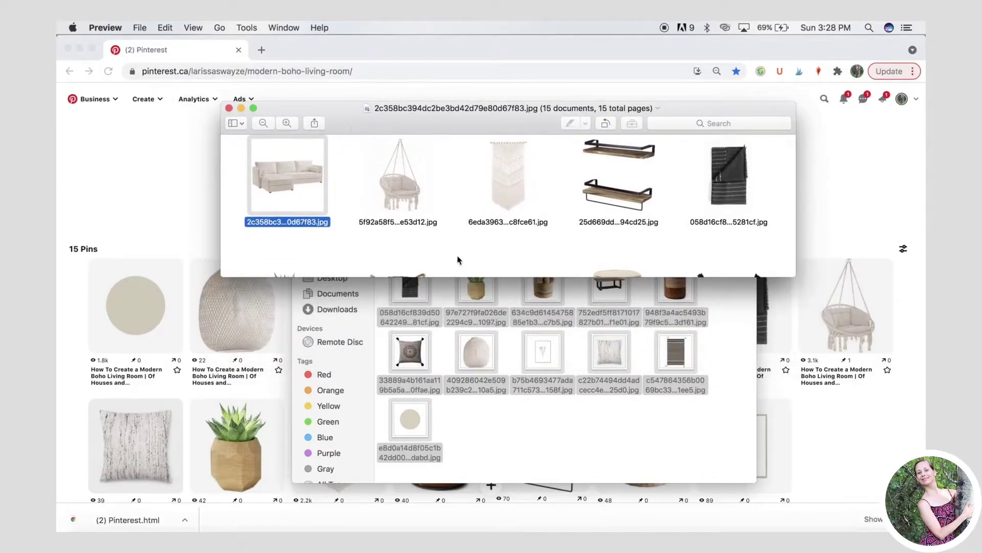
{"action": "left_click_drag", "start_coordinate": [462, 276], "coordinate": [449, 506]}
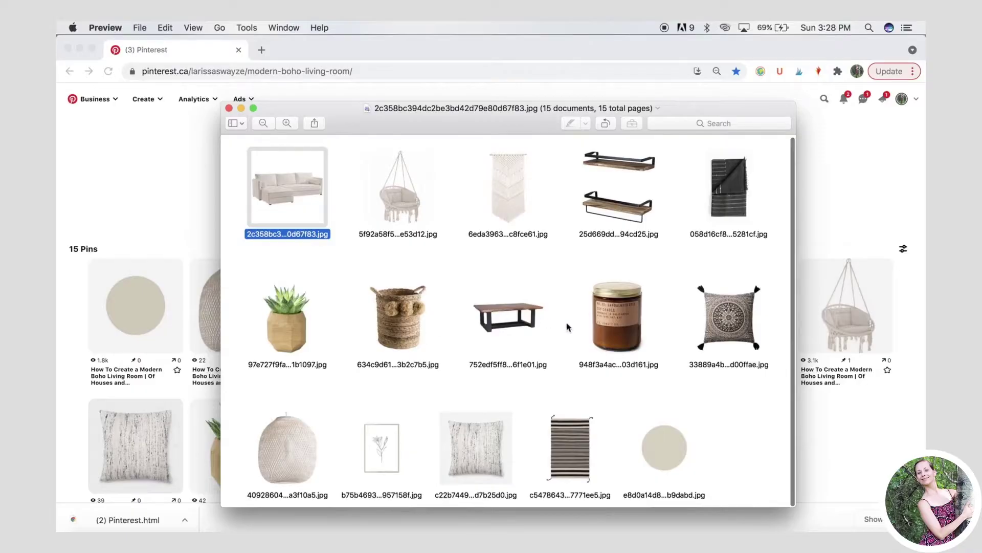
Reorder the images: colour swatch and woven lampshade first, candle directly after the sofa, framed flower print last.
{"action": "left_click_drag", "start_coordinate": [614, 318], "coordinate": [343, 161]}
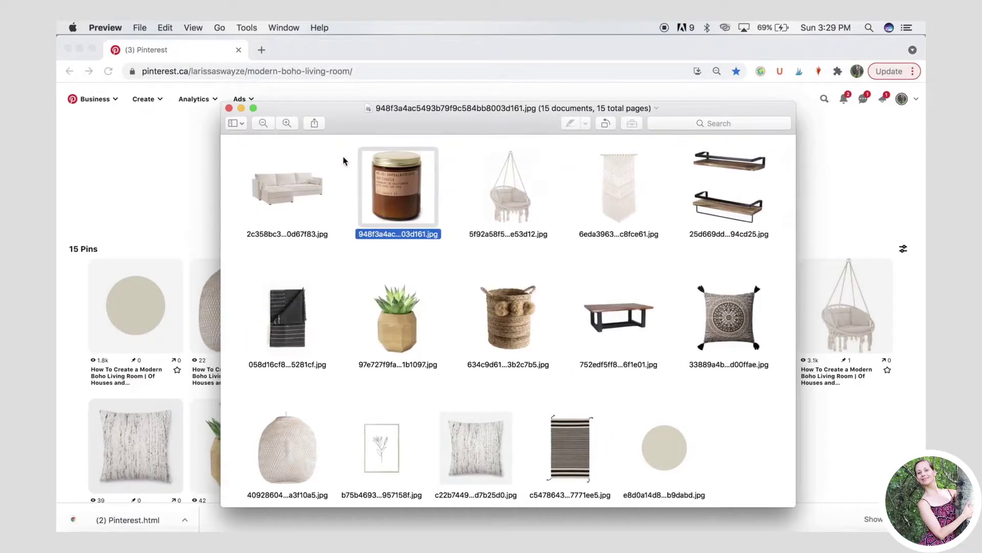
{"action": "left_click", "coordinate": [301, 430]}
{"action": "left_click_drag", "start_coordinate": [301, 430], "coordinate": [243, 205]}
{"action": "left_click_drag", "start_coordinate": [674, 445], "coordinate": [245, 205]}
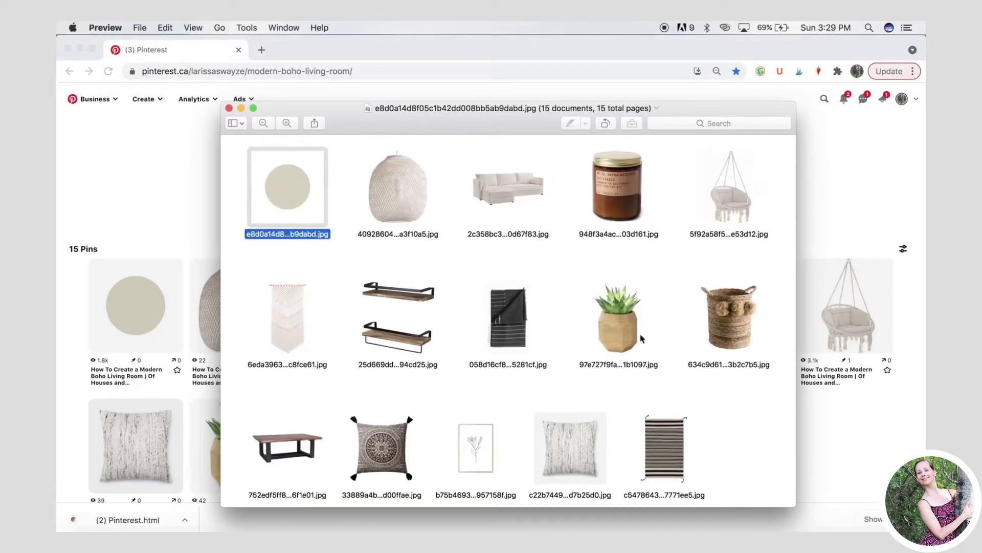
{"action": "left_click_drag", "start_coordinate": [465, 450], "coordinate": [719, 434]}
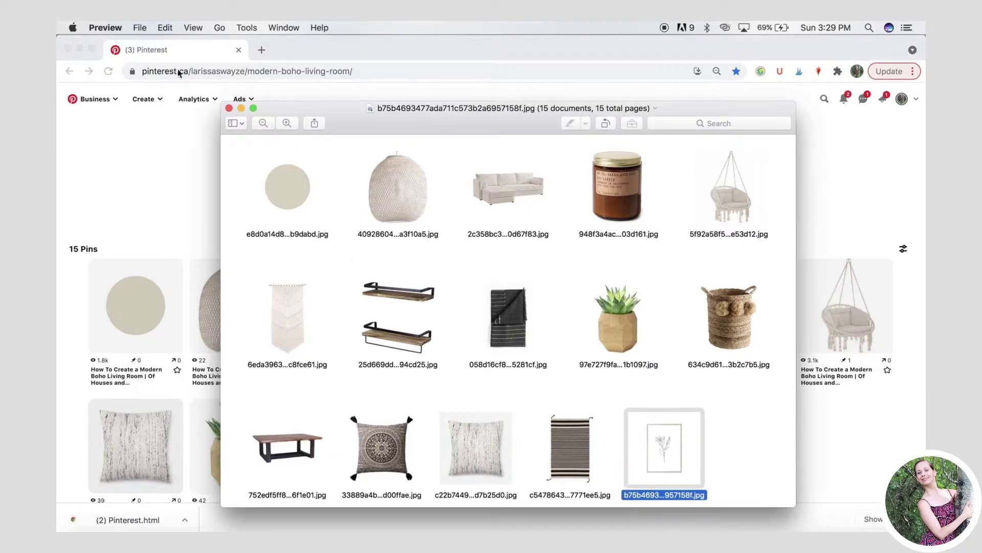
Open the print settings, choose Scale to Fit, and set the layout to 16 pages per sheet.
{"action": "left_click", "coordinate": [140, 27]}
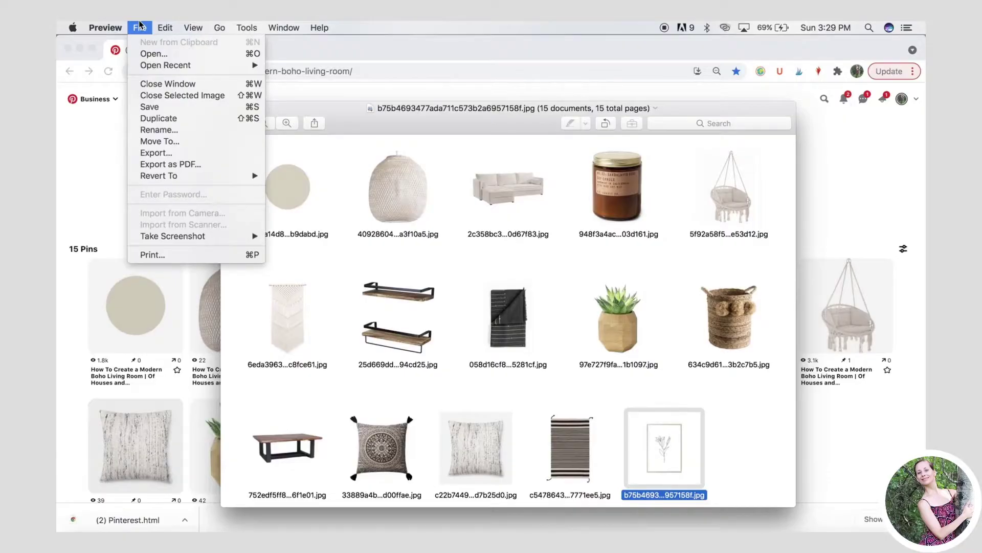
{"action": "left_click", "coordinate": [173, 251]}
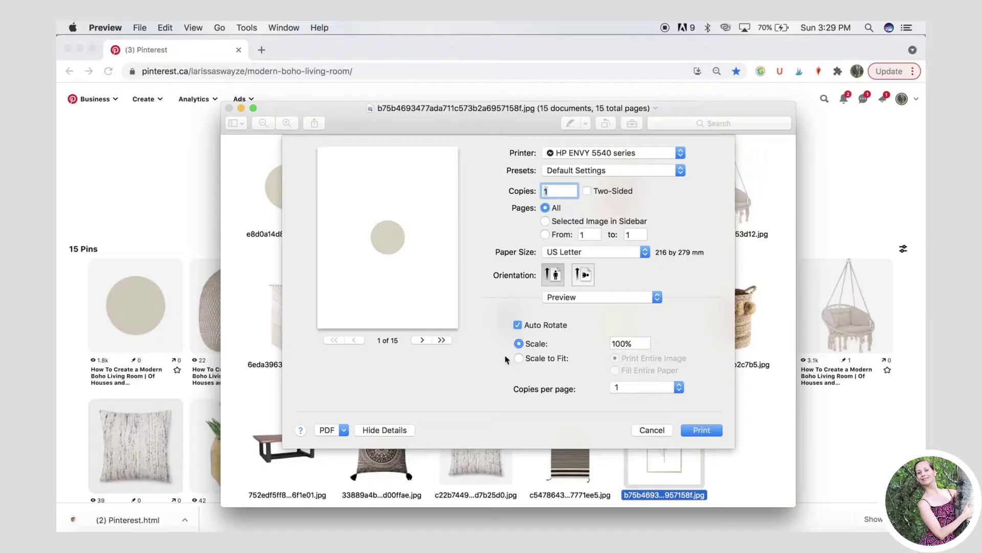
{"action": "left_click", "coordinate": [520, 359]}
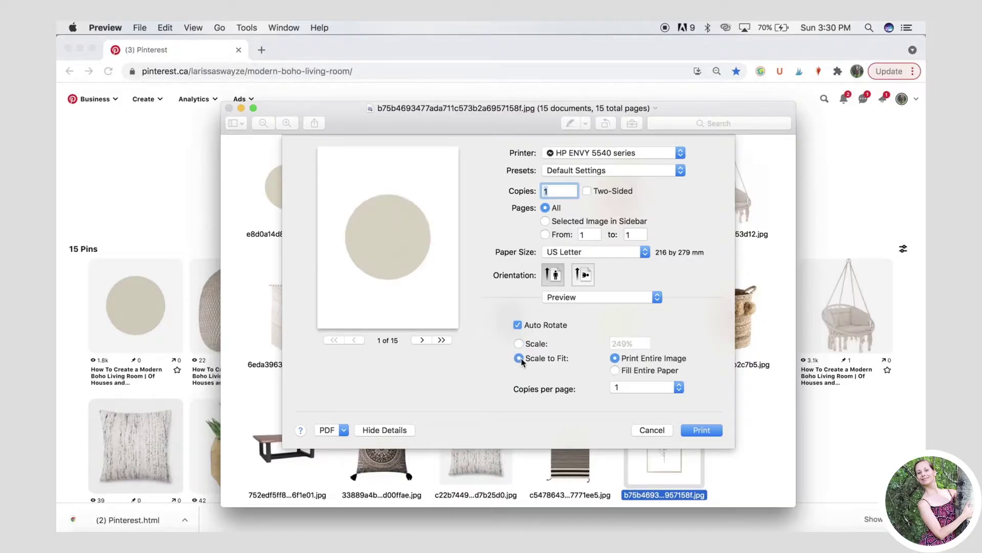
{"action": "left_click", "coordinate": [582, 296]}
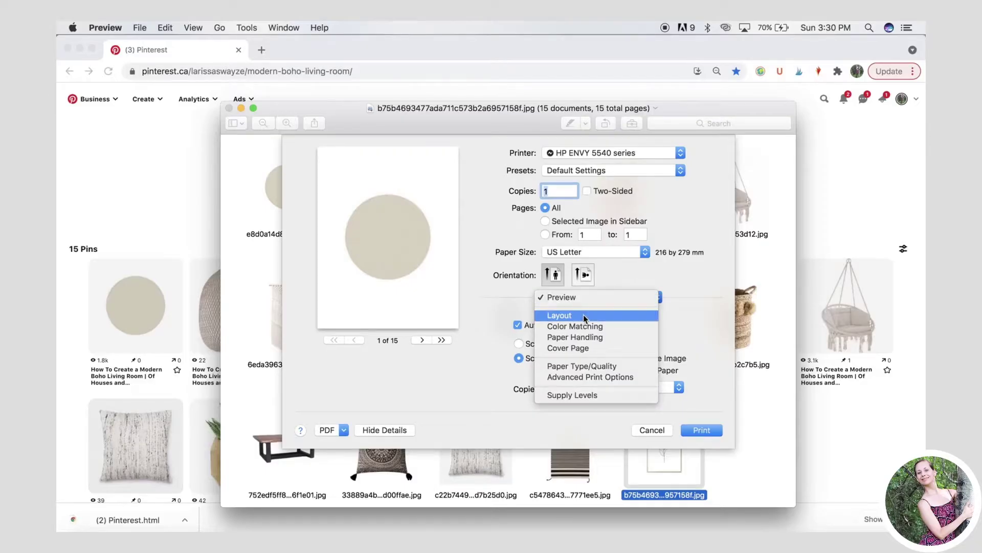
{"action": "left_click", "coordinate": [585, 316]}
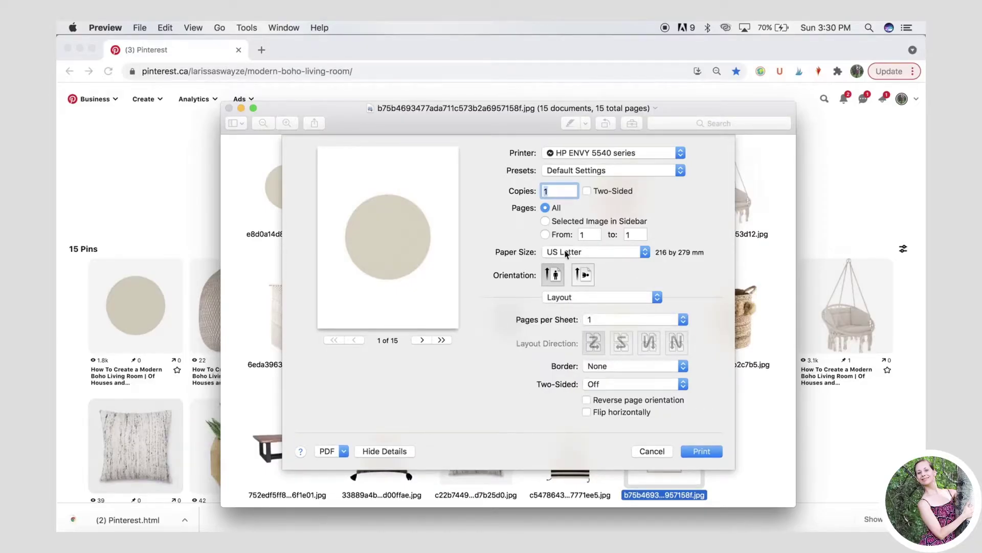
{"action": "left_click", "coordinate": [614, 321]}
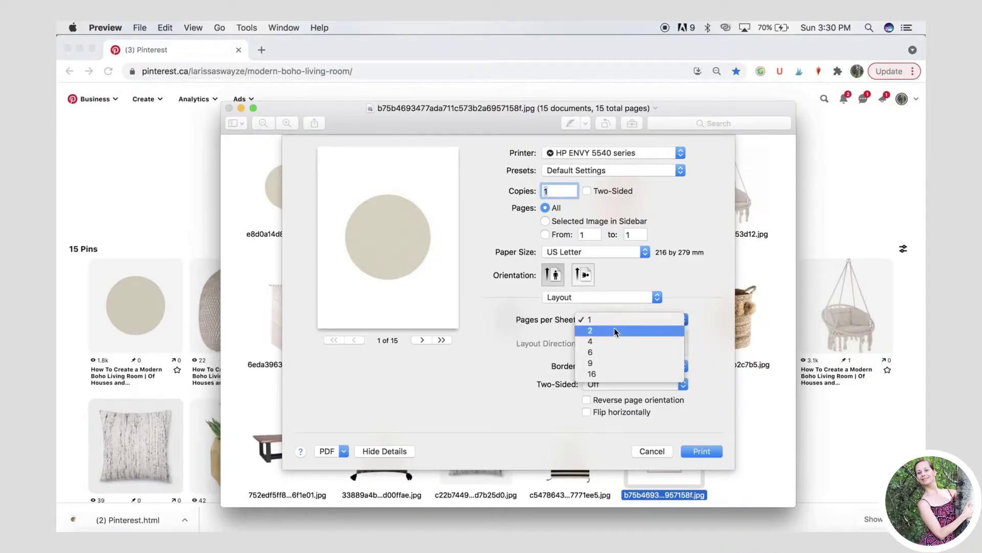
{"action": "left_click", "coordinate": [599, 374]}
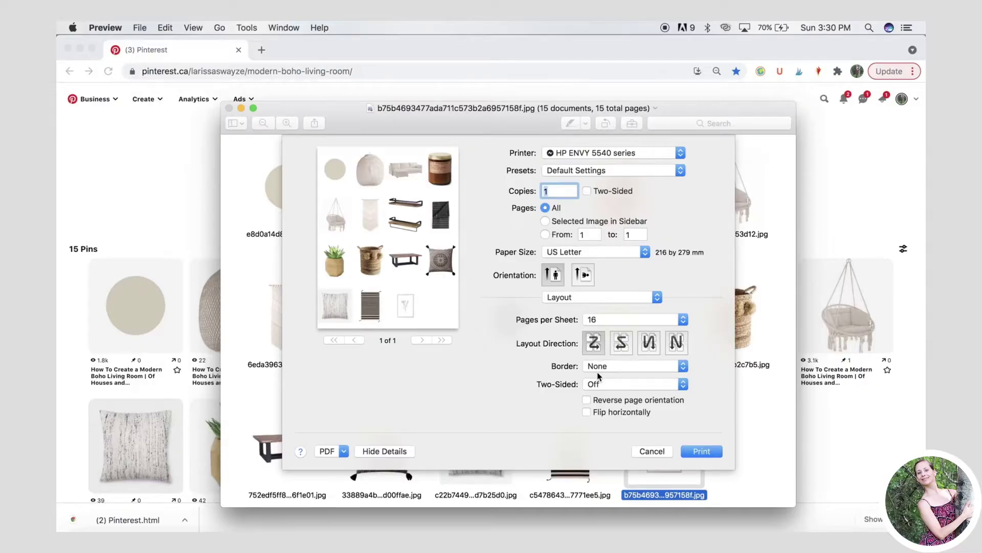
Try layouts of 9 and 6 pages per sheet and page through the print preview of the 6-per-sheet version.
{"action": "left_click", "coordinate": [606, 320]}
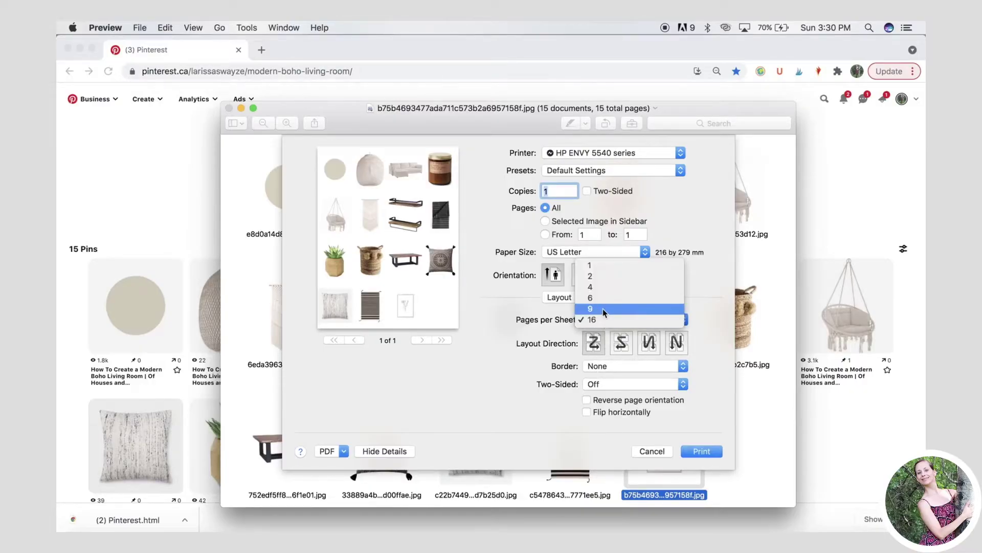
{"action": "left_click", "coordinate": [603, 308]}
{"action": "left_click", "coordinate": [615, 317]}
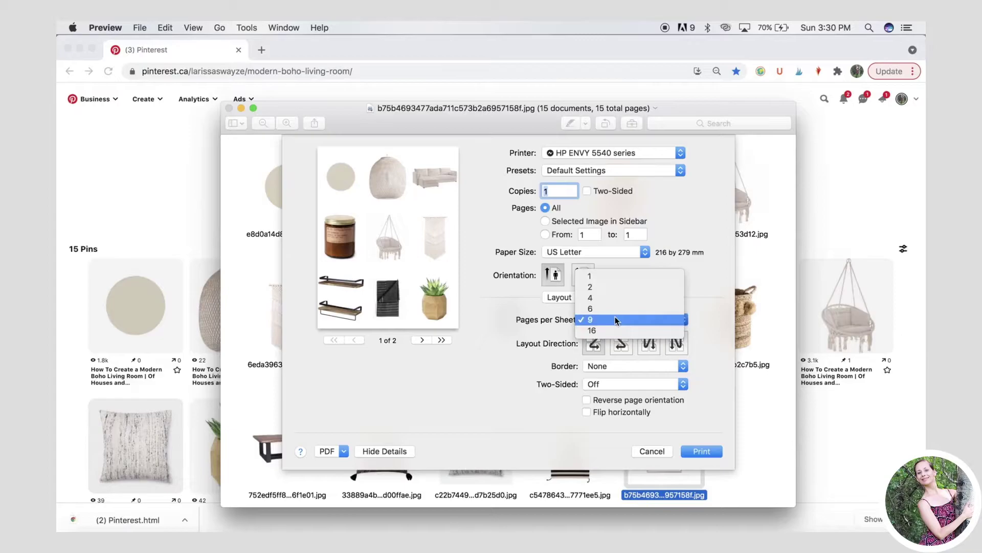
{"action": "left_click", "coordinate": [614, 308]}
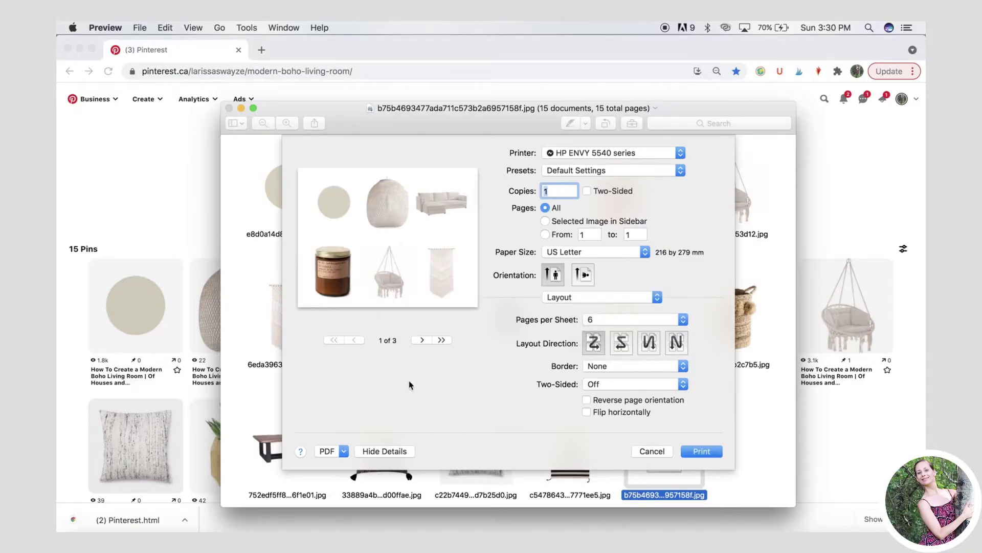
{"action": "left_click", "coordinate": [422, 340]}
{"action": "left_click", "coordinate": [422, 340]}
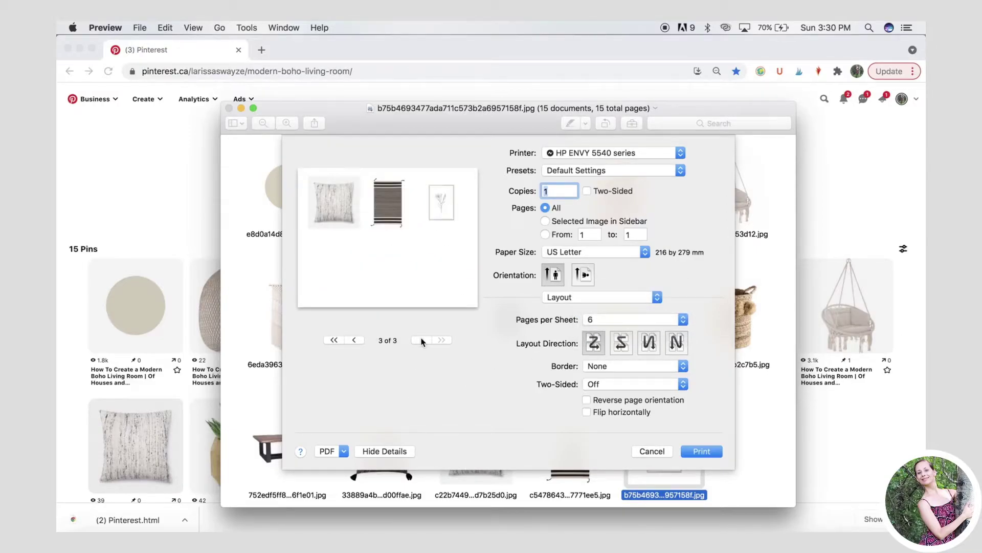
{"action": "left_click", "coordinate": [354, 339]}
{"action": "left_click", "coordinate": [354, 340]}
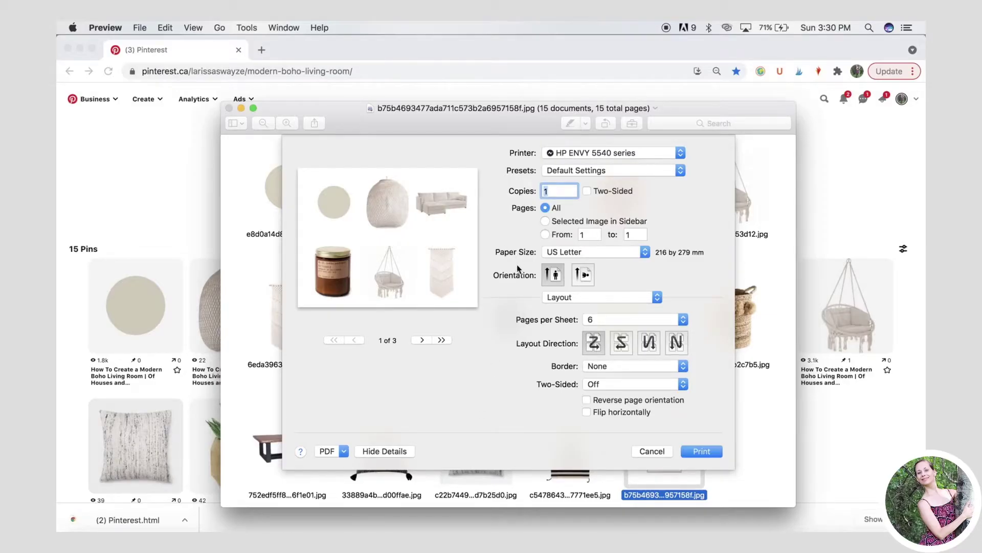
Set the print layout to 16 pages per sheet and open the PDF output options.
{"action": "left_click", "coordinate": [622, 323]}
{"action": "left_click", "coordinate": [613, 339]}
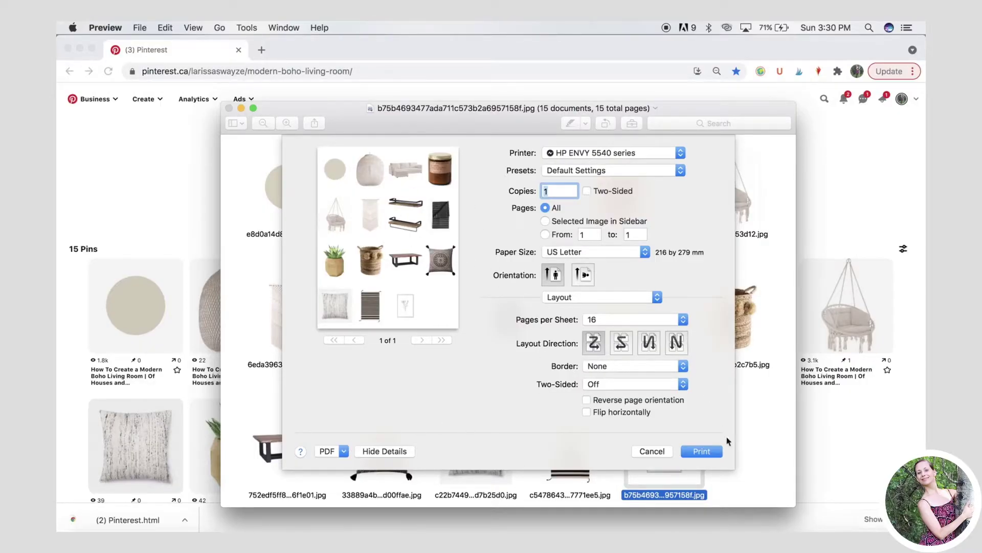
{"action": "left_click", "coordinate": [343, 453]}
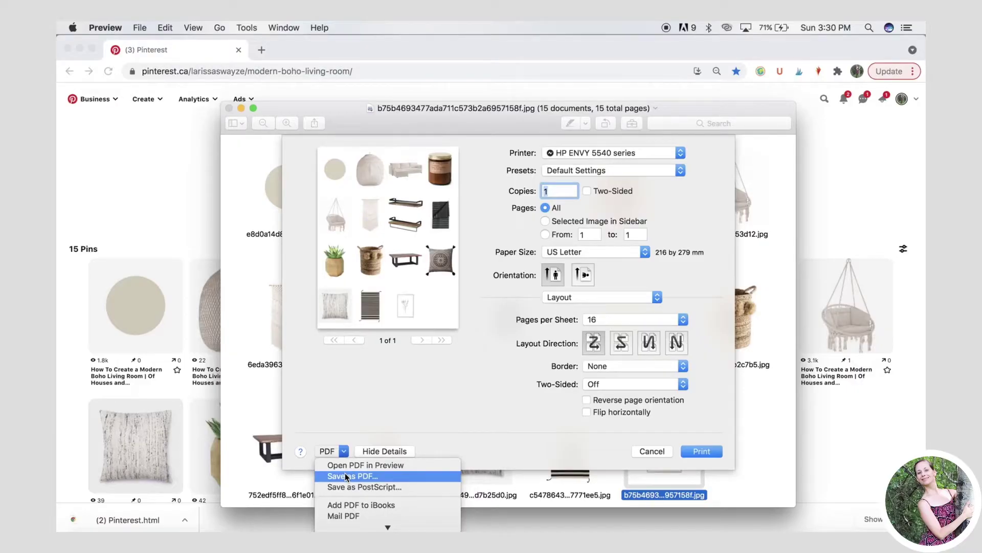
{"action": "left_click", "coordinate": [428, 380]}
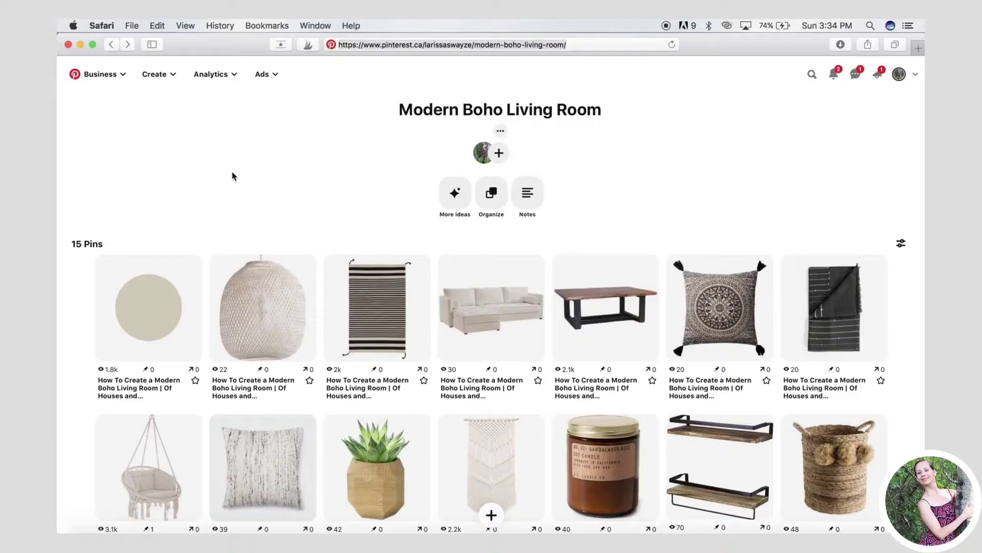
Look over the pins of the Modern Boho Living Room board in Safari.
{"action": "scroll", "coordinate": [279, 154], "scroll_direction": "down", "scroll_amount": 2}
{"action": "scroll", "coordinate": [280, 155], "scroll_direction": "up", "scroll_amount": 1}
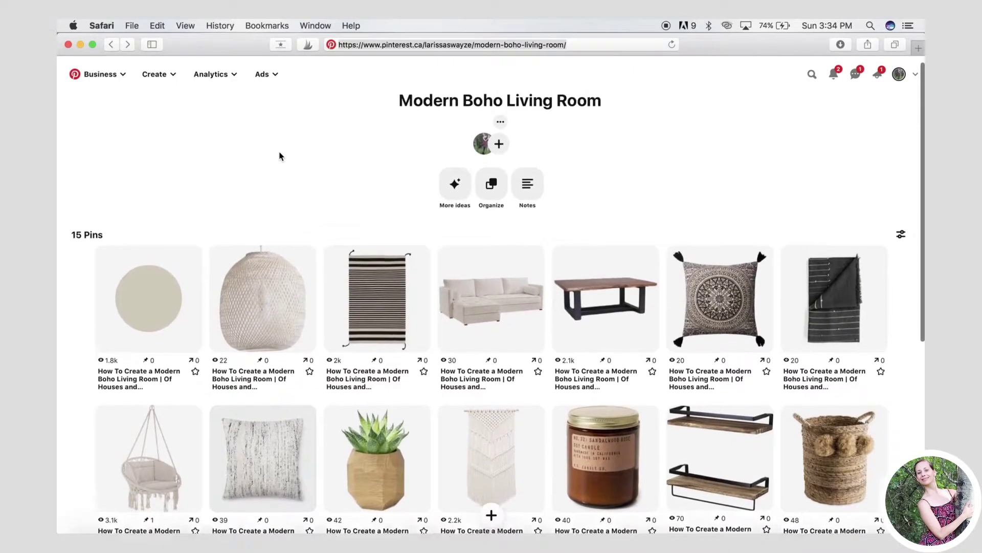
{"action": "scroll", "coordinate": [279, 155], "scroll_direction": "up", "scroll_amount": 1}
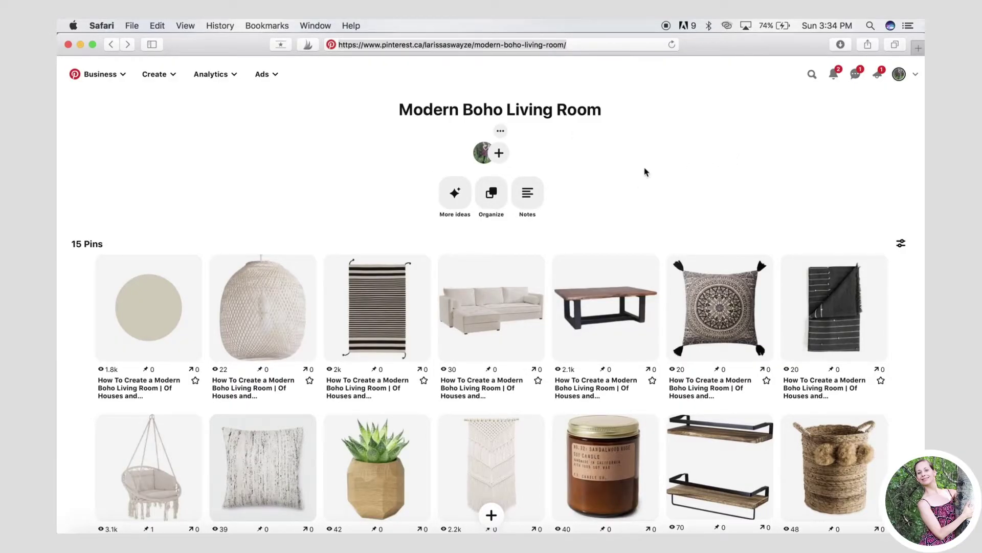
{"action": "scroll", "coordinate": [646, 171], "scroll_direction": "down", "scroll_amount": 3}
{"action": "scroll", "coordinate": [646, 153], "scroll_direction": "down", "scroll_amount": 5}
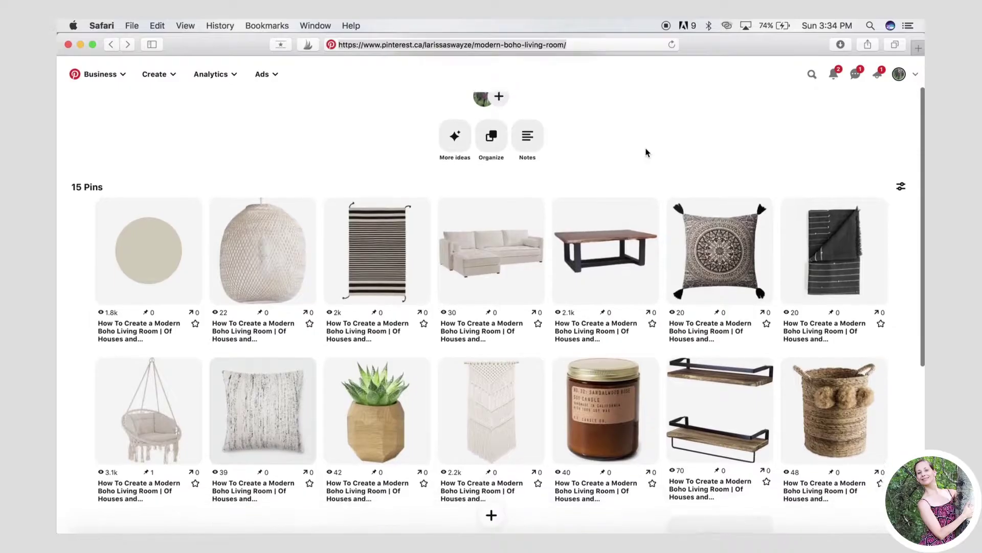
{"action": "scroll", "coordinate": [646, 153], "scroll_direction": "up", "scroll_amount": 5}
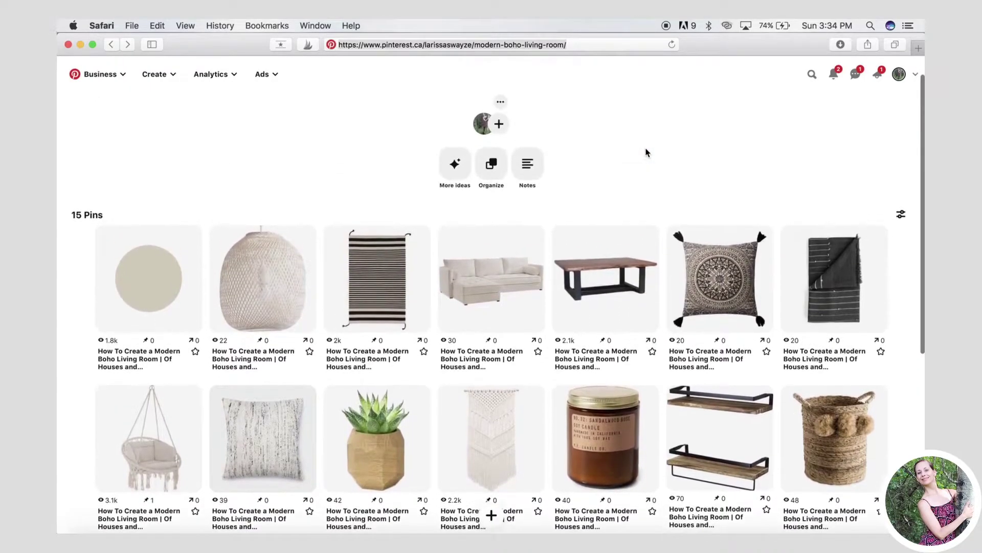
{"action": "scroll", "coordinate": [646, 152], "scroll_direction": "down", "scroll_amount": 3}
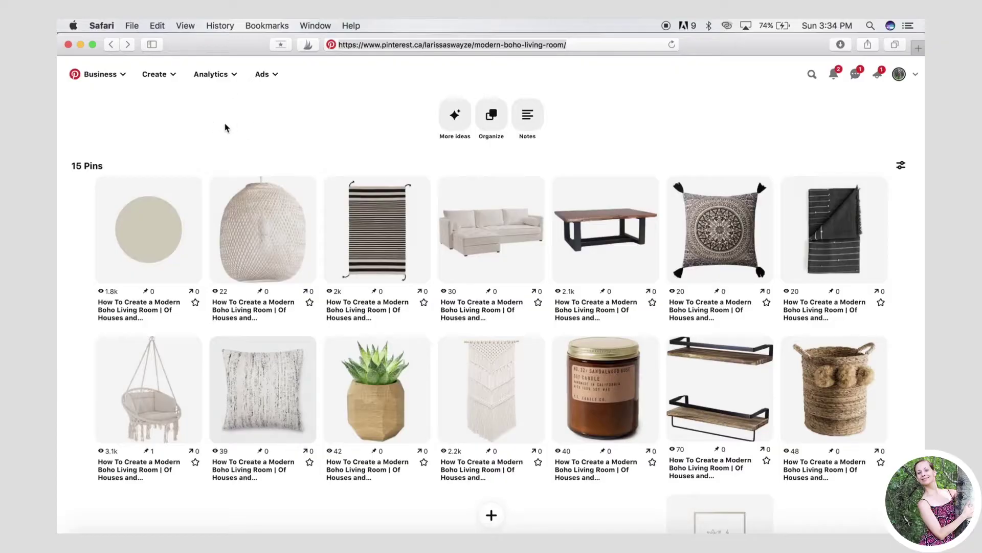
Save the board's pin images individually to the Downloads folder, starting with the colour swatch.
{"action": "right_click", "coordinate": [124, 226]}
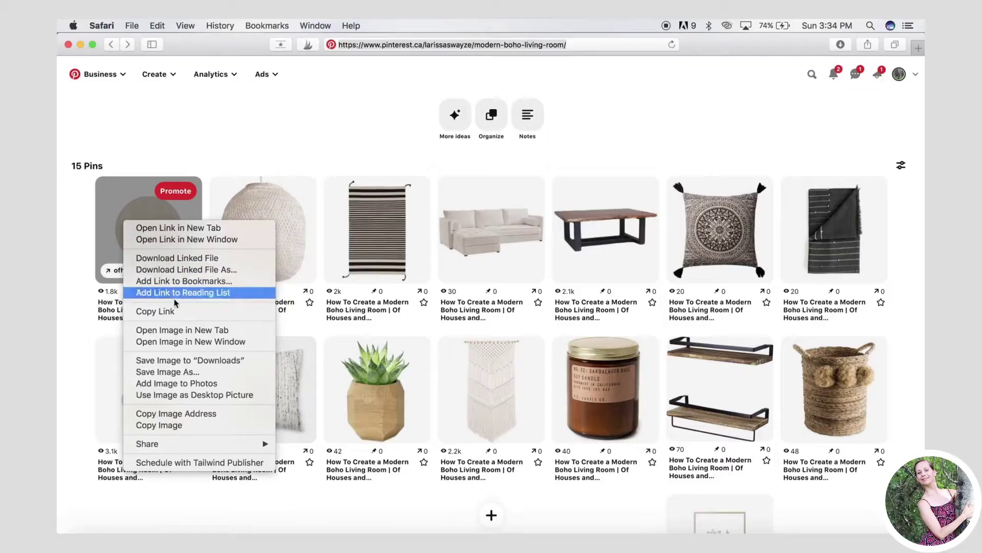
{"action": "left_click", "coordinate": [181, 360]}
{"action": "right_click", "coordinate": [603, 211]}
{"action": "right_click", "coordinate": [665, 219]}
{"action": "key", "text": "Escape"}
{"action": "right_click", "coordinate": [482, 395]}
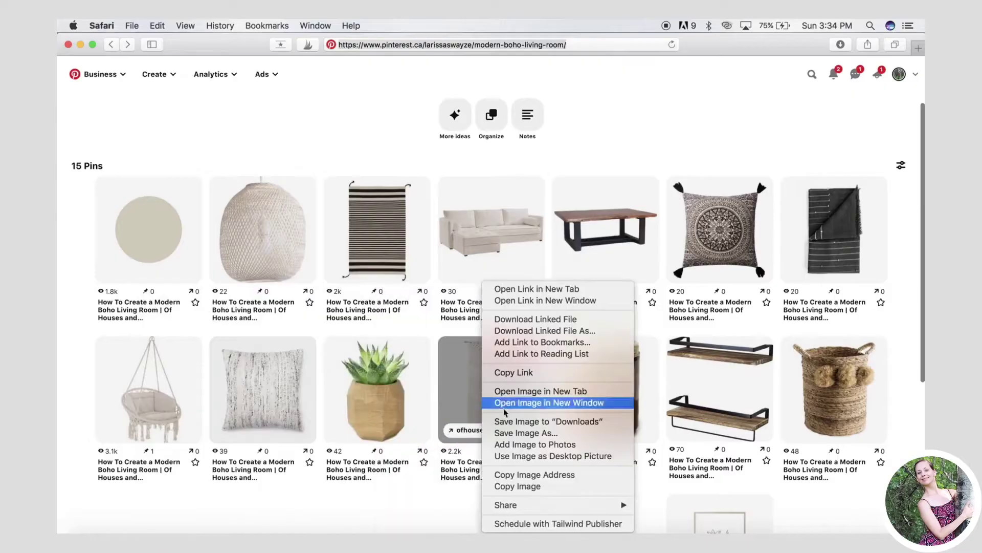
{"action": "right_click", "coordinate": [723, 389]}
{"action": "left_click", "coordinate": [758, 421]}
{"action": "scroll", "coordinate": [307, 191], "scroll_direction": "up", "scroll_amount": 3}
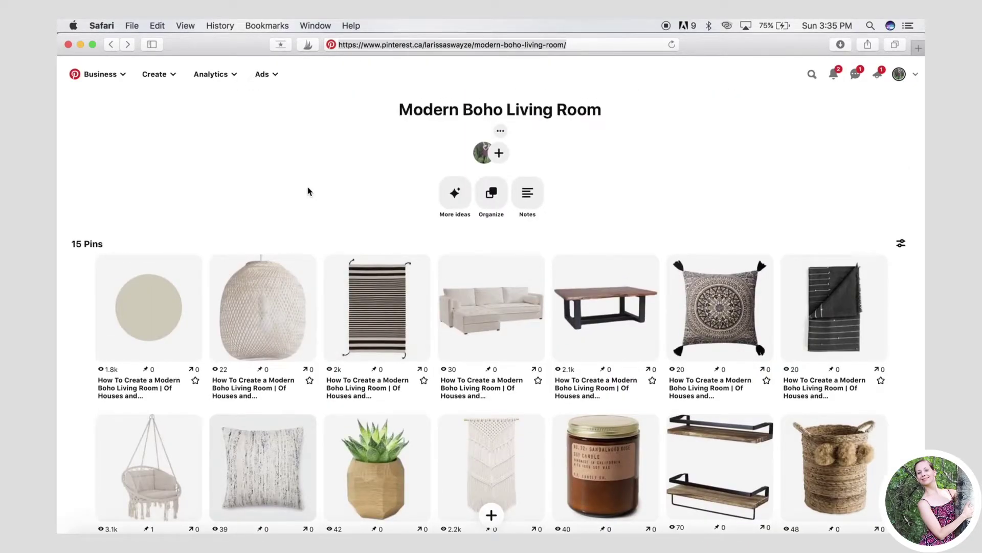
Open the Downloads folder in Finder and open all the saved pin images together in Preview.
{"action": "left_click", "coordinate": [87, 541]}
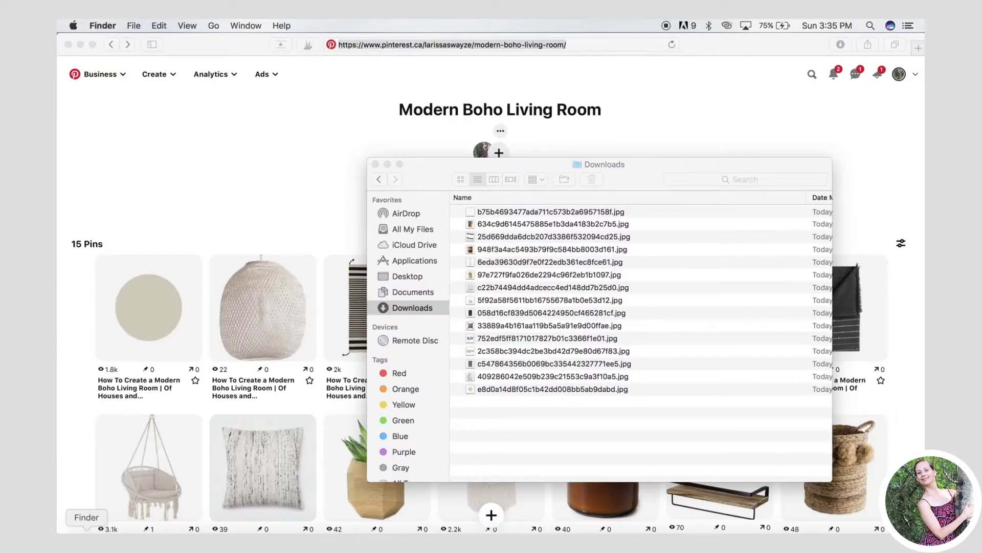
{"action": "left_click_drag", "start_coordinate": [633, 185], "coordinate": [559, 166]}
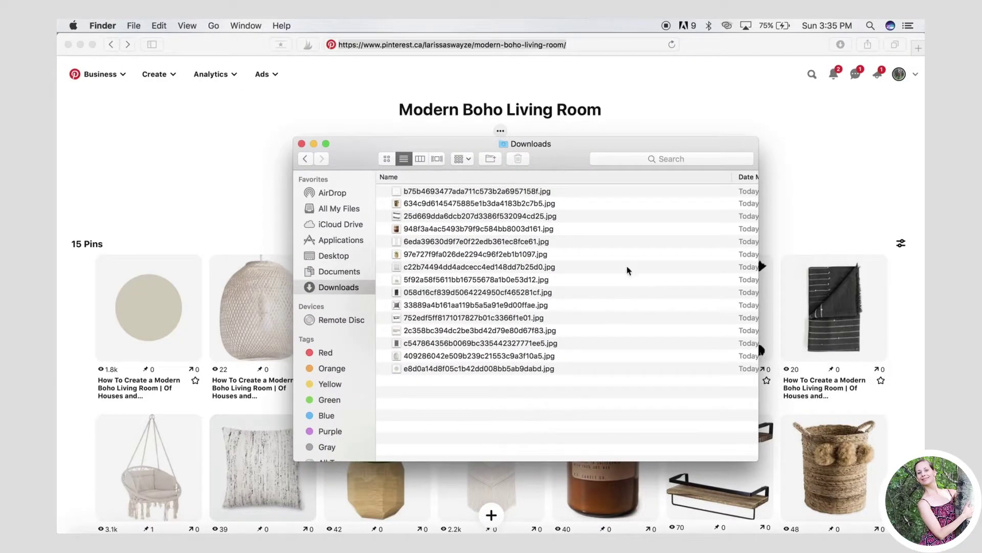
{"action": "left_click", "coordinate": [604, 192]}
{"action": "left_click_drag", "start_coordinate": [586, 367], "coordinate": [570, 185]}
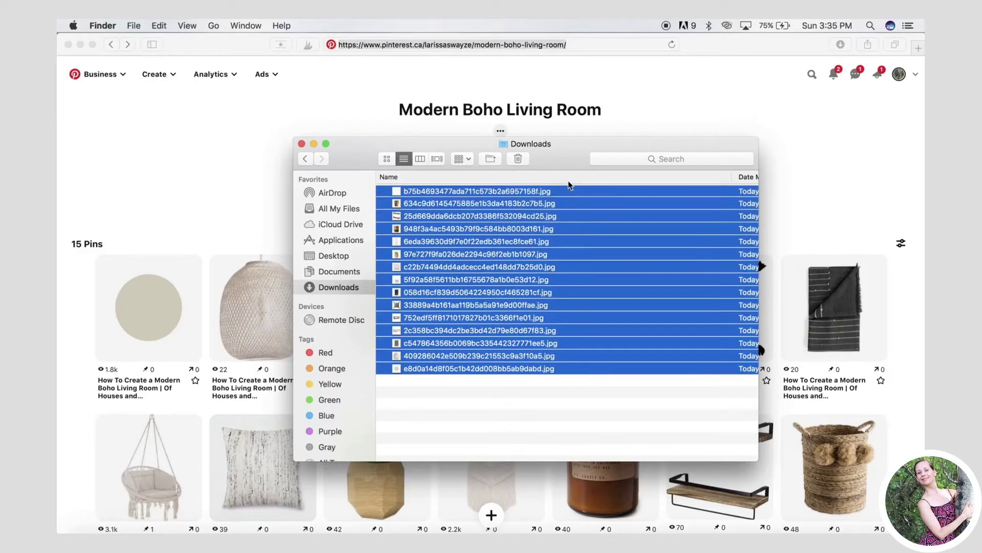
{"action": "double_click", "coordinate": [463, 256]}
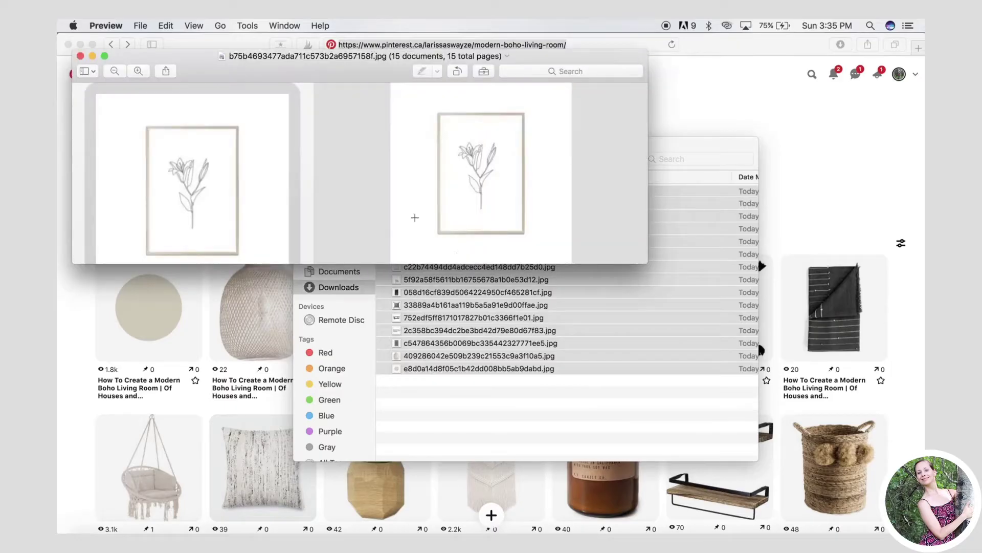
Move the Preview window over the Finder window and show the images as a contact sheet.
{"action": "left_click_drag", "start_coordinate": [224, 80], "coordinate": [385, 160]}
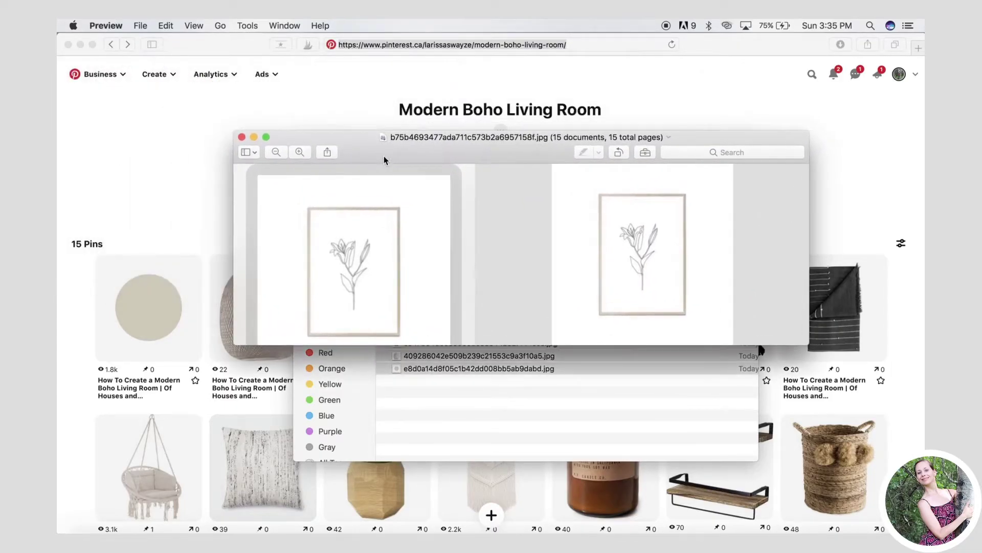
{"action": "left_click", "coordinate": [194, 26]}
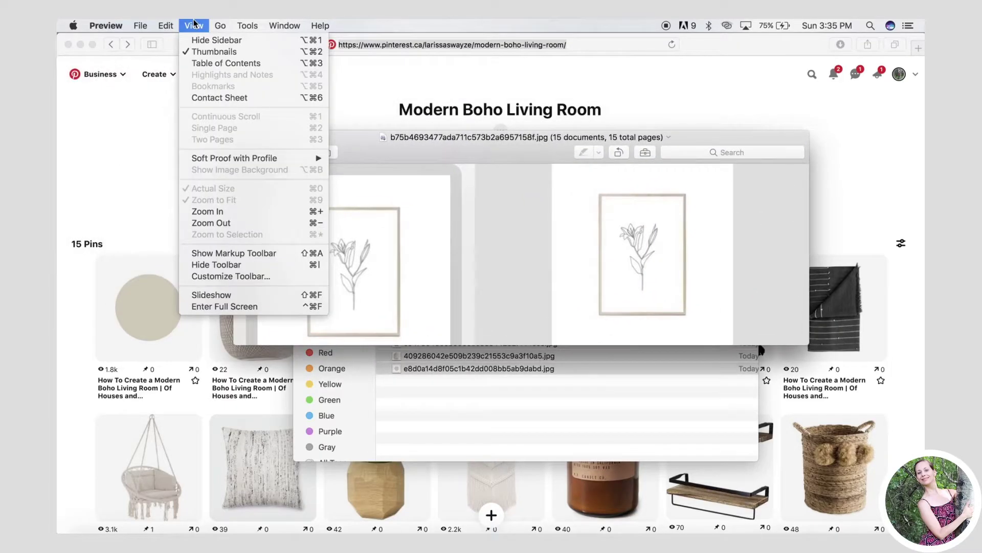
{"action": "left_click", "coordinate": [220, 98]}
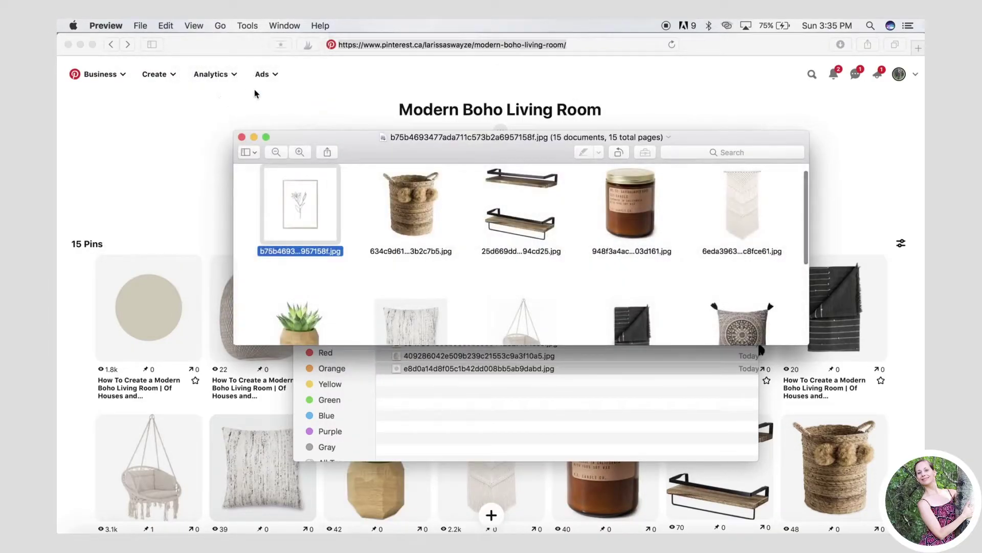
Enlarge and reposition the Preview window so that all three rows of the contact sheet fit in it.
{"action": "left_click_drag", "start_coordinate": [489, 346], "coordinate": [485, 486]}
{"action": "left_click_drag", "start_coordinate": [483, 157], "coordinate": [475, 94]}
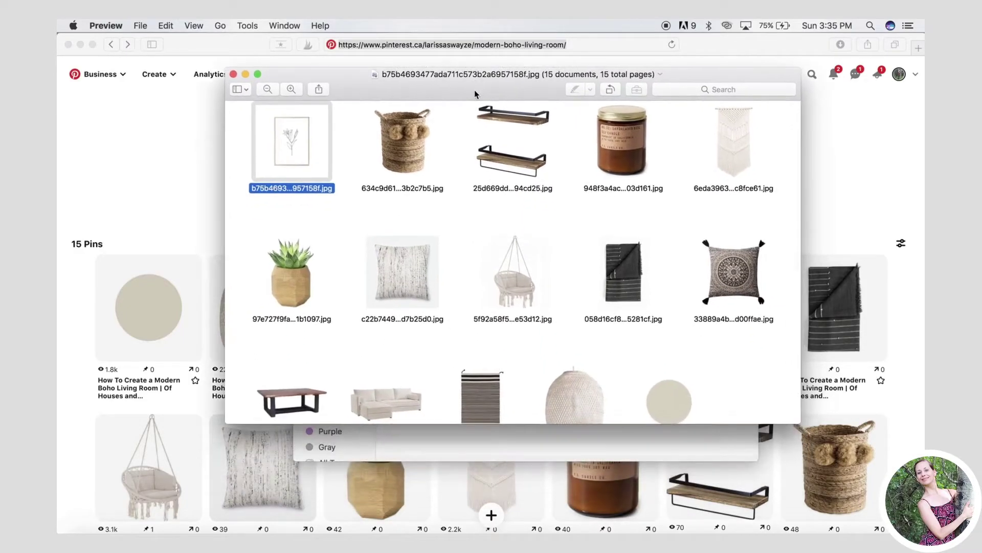
{"action": "left_click_drag", "start_coordinate": [527, 425], "coordinate": [523, 497]}
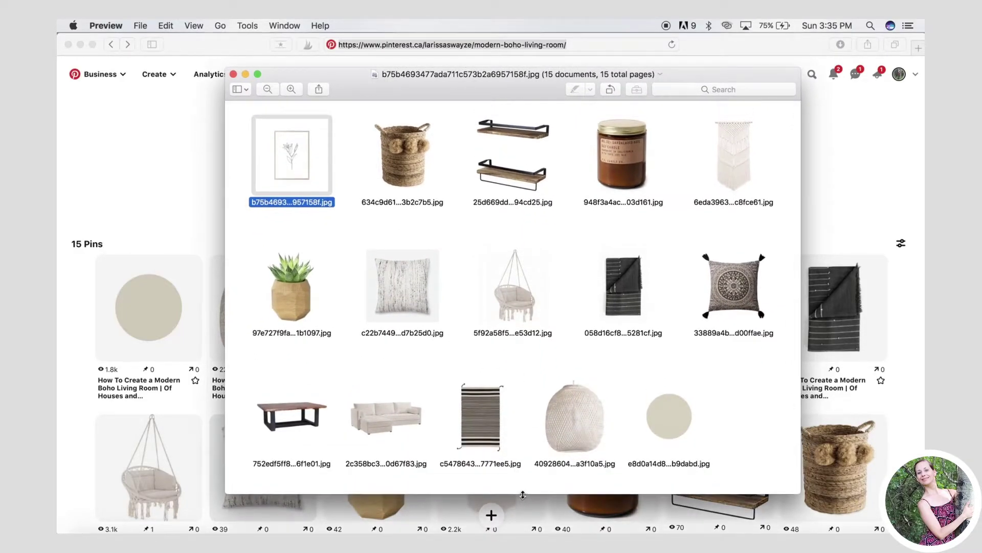
Reorder the contact sheet: light pillow first, hanging chair third in the first row, and the basket and woven lampshade in the second row.
{"action": "left_click", "coordinate": [423, 311]}
{"action": "left_click_drag", "start_coordinate": [423, 311], "coordinate": [266, 179]}
{"action": "left_click_drag", "start_coordinate": [508, 288], "coordinate": [567, 141]}
{"action": "left_click_drag", "start_coordinate": [511, 169], "coordinate": [445, 306]}
{"action": "left_click_drag", "start_coordinate": [579, 424], "coordinate": [603, 312]}
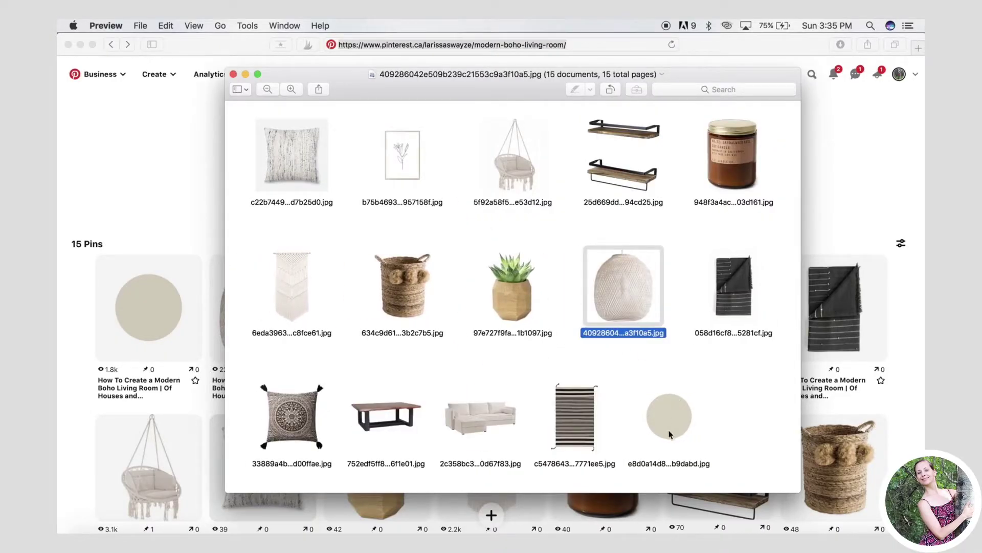
Set up printing of all the images with Scale to Fit and a layout of 16 pages per sheet.
{"action": "left_click", "coordinate": [138, 24]}
{"action": "left_click", "coordinate": [167, 251]}
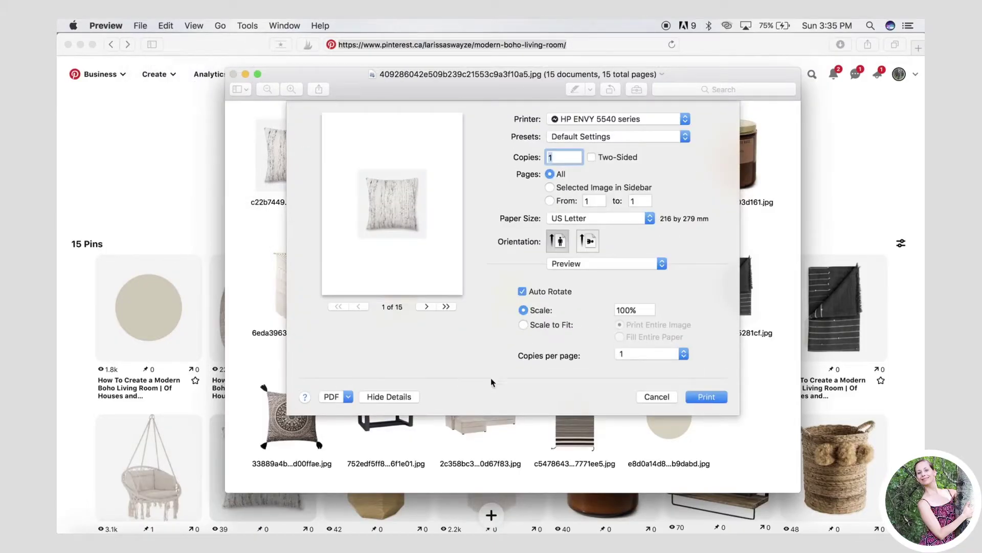
{"action": "left_click", "coordinate": [523, 325]}
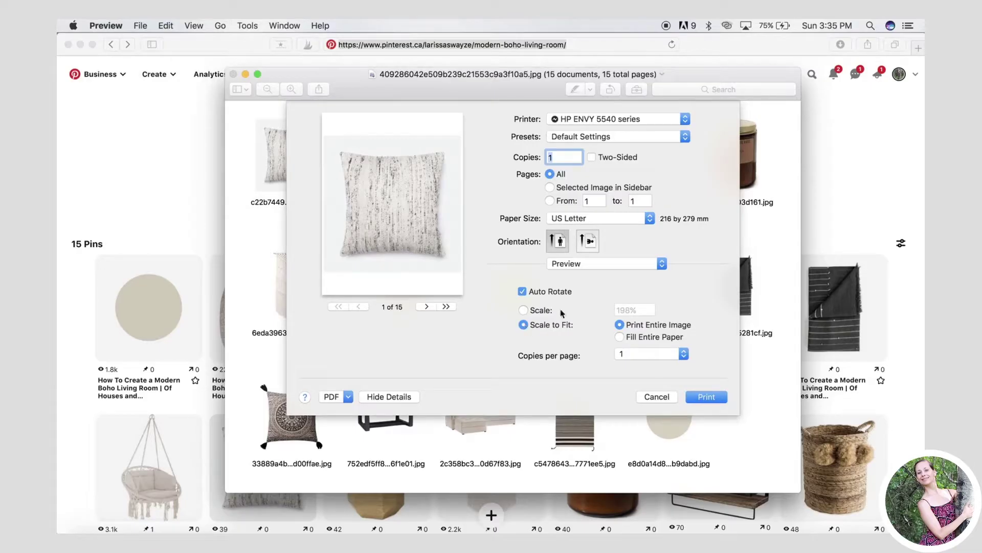
{"action": "left_click", "coordinate": [581, 265]}
{"action": "left_click", "coordinate": [577, 281]}
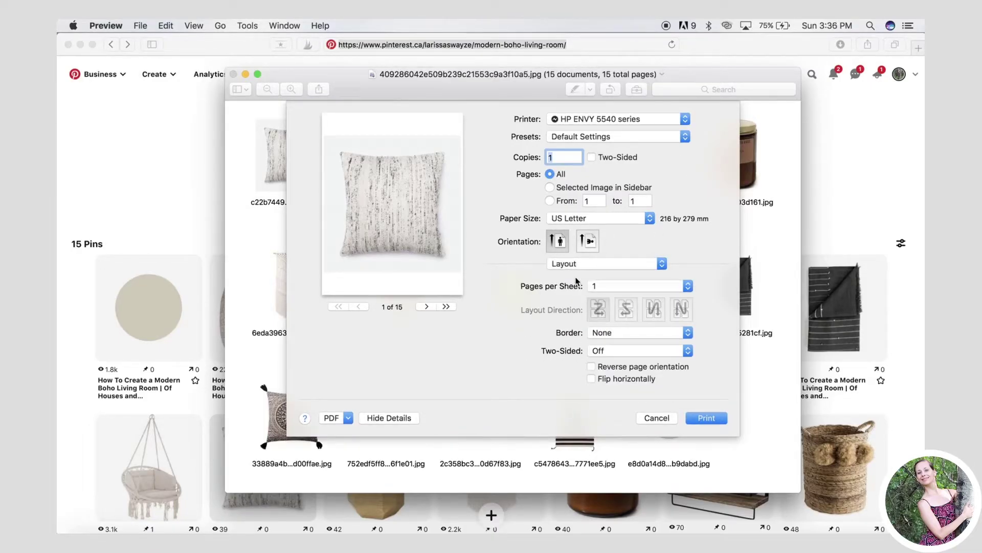
{"action": "left_click", "coordinate": [615, 286]}
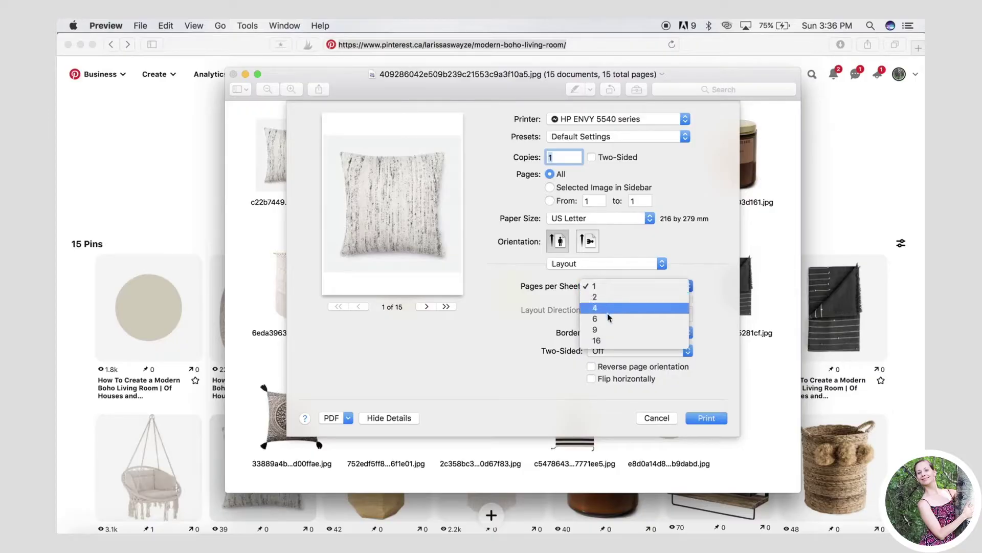
{"action": "left_click", "coordinate": [597, 340]}
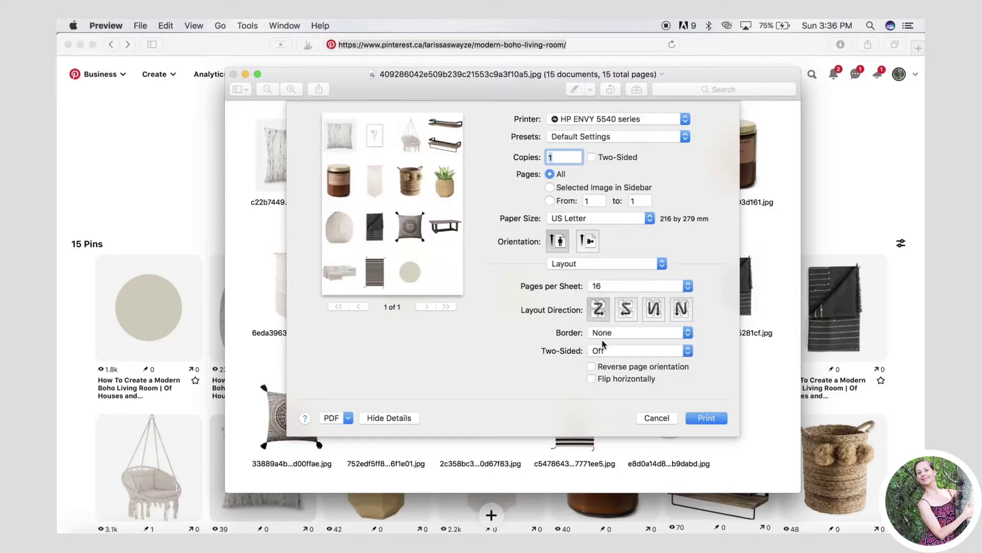
Try print layouts of 9 and 6 pages per sheet, check their remaining sheets, and return to 16 pages per sheet.
{"action": "left_click", "coordinate": [617, 285]}
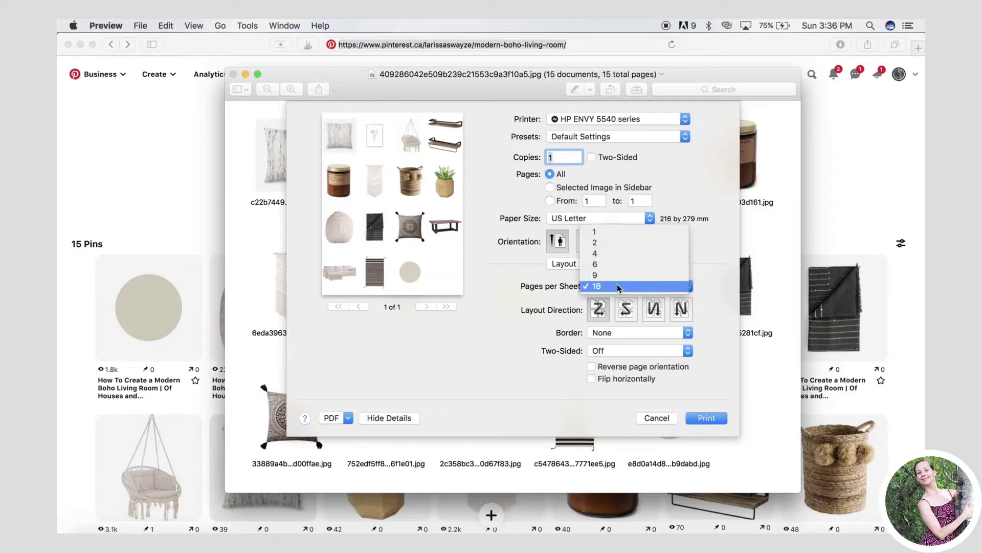
{"action": "left_click", "coordinate": [614, 275]}
{"action": "left_click", "coordinate": [613, 287]}
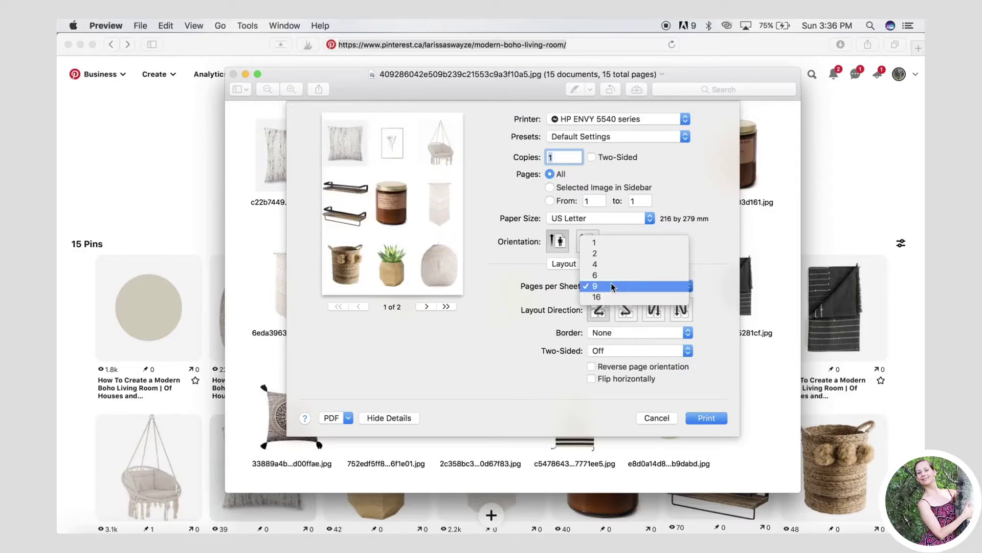
{"action": "left_click", "coordinate": [610, 278]}
{"action": "left_click", "coordinate": [427, 306]}
{"action": "left_click", "coordinate": [427, 306]}
{"action": "left_click", "coordinate": [615, 286]}
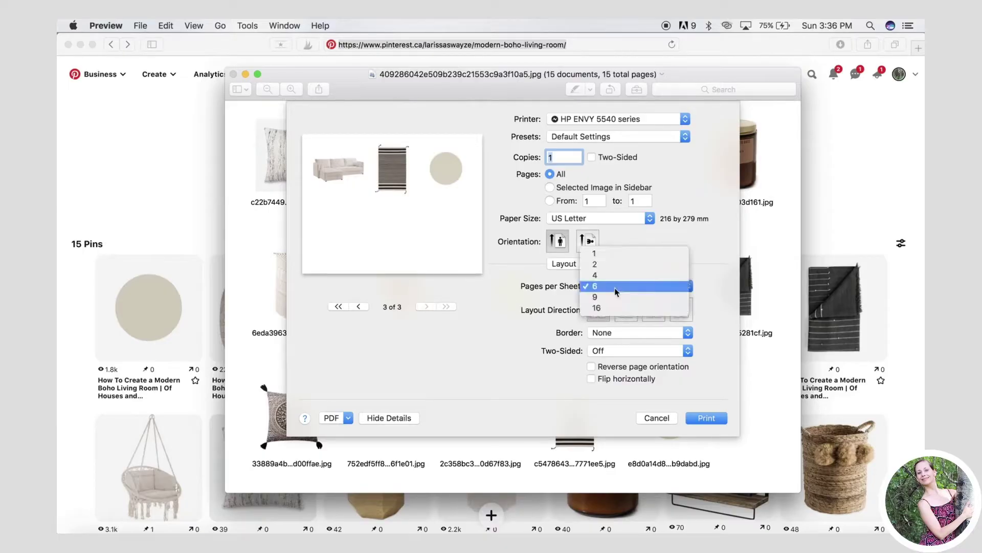
{"action": "left_click", "coordinate": [614, 307]}
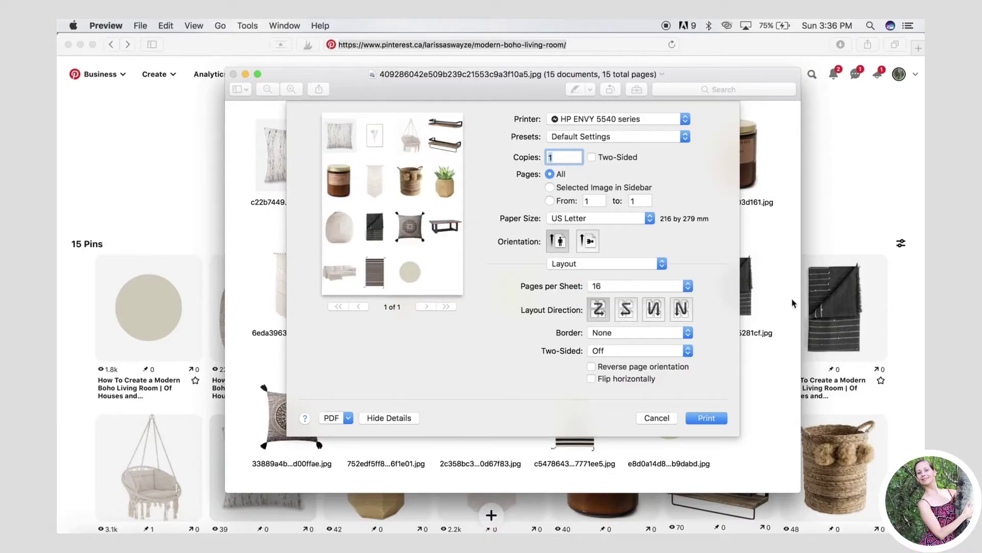
Show the PDF output options for the print layout.
{"action": "left_click", "coordinate": [342, 419]}
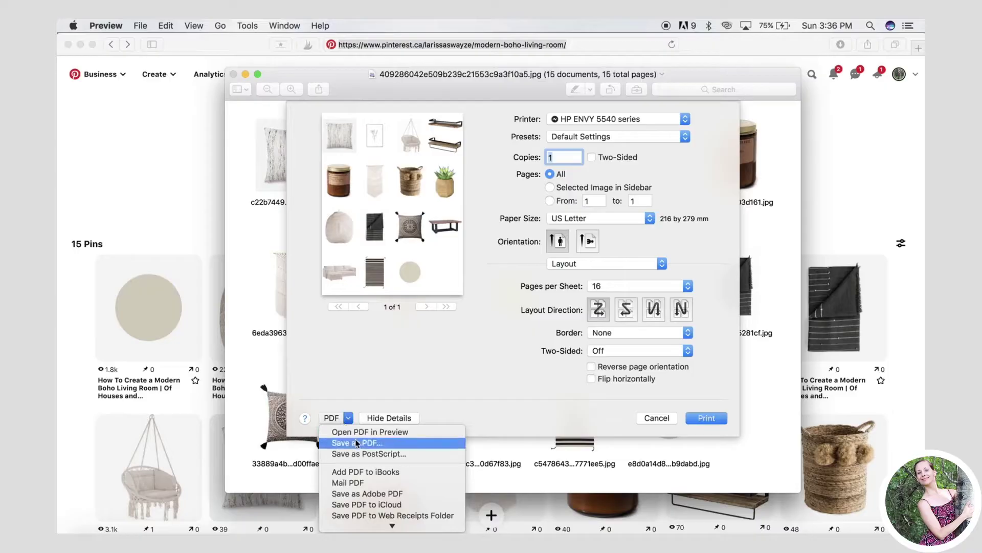
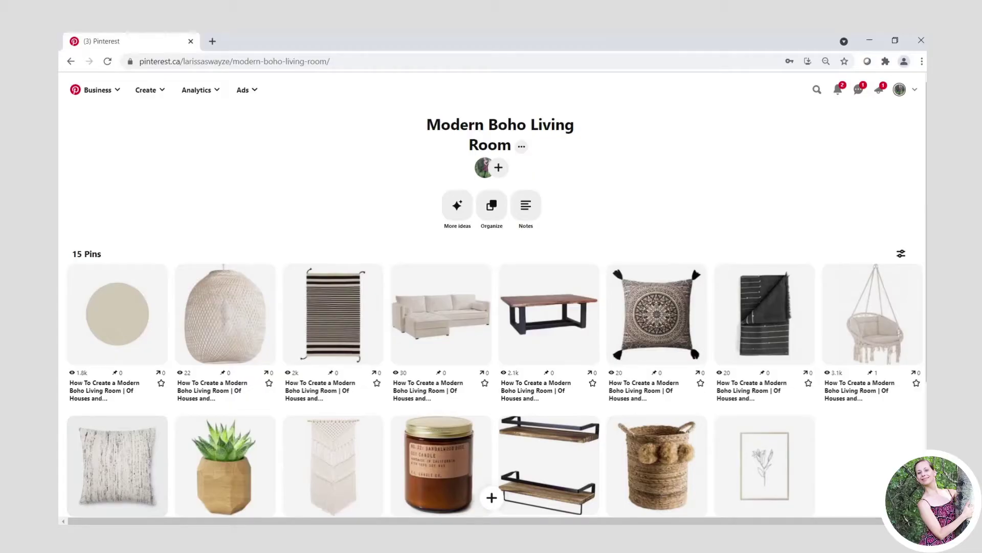
In Chrome, save the board page as a complete webpage in Downloads and open its (3) Pinterest_files folder in File Explorer.
{"action": "right_click", "coordinate": [656, 169]}
{"action": "key", "text": "Down"}
{"action": "key", "text": "Down"}
{"action": "key", "text": "Down"}
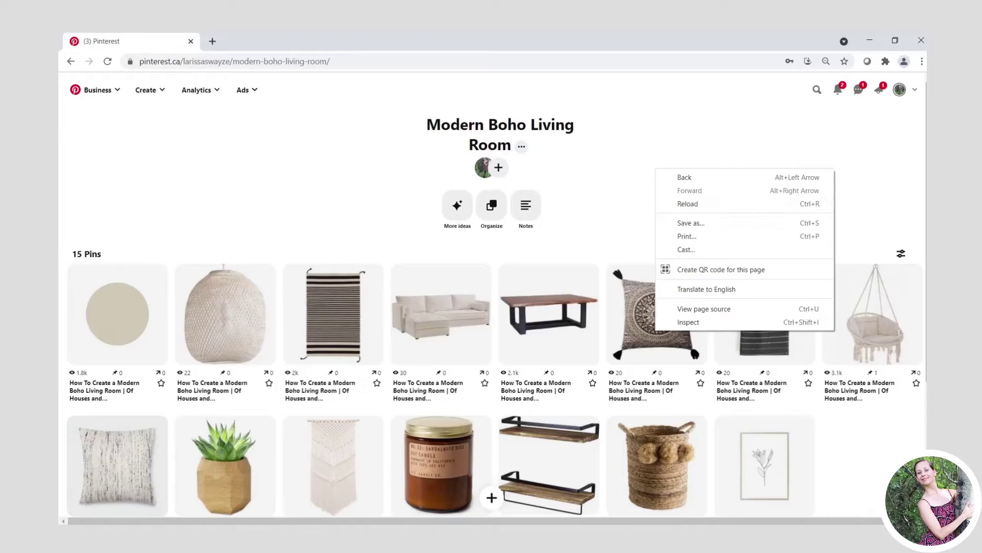
{"action": "key", "text": "Escape"}
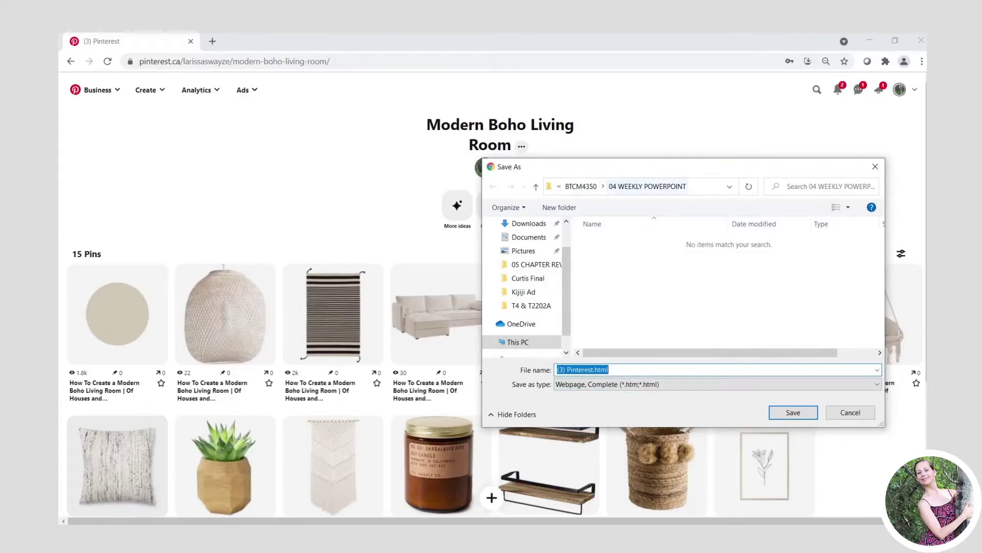
{"action": "left_click", "coordinate": [528, 223]}
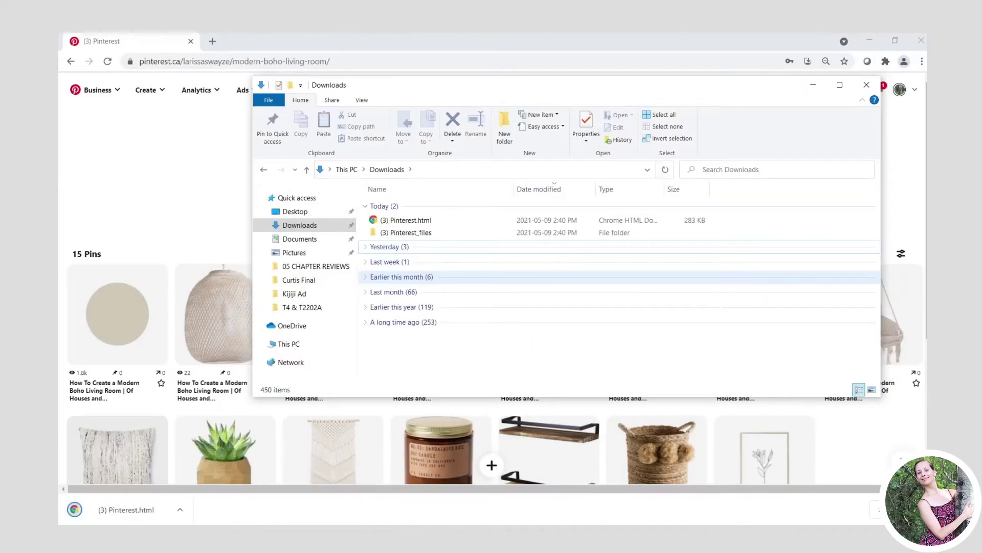
{"action": "double_click", "coordinate": [411, 232]}
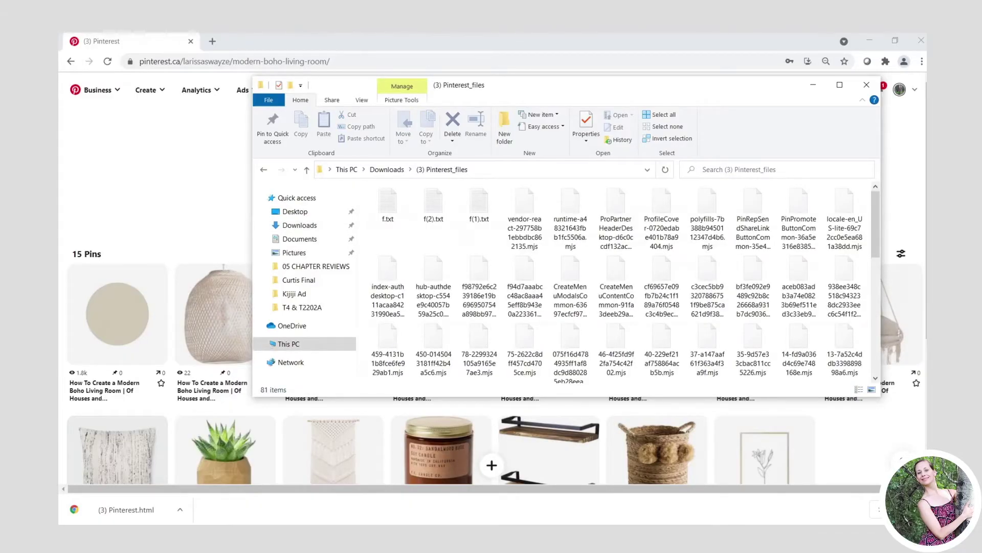
Show the files of the (3) Pinterest_files folder as a list and sort them by type in ascending order.
{"action": "right_click", "coordinate": [472, 238]}
{"action": "mouse_move", "coordinate": [499, 248]}
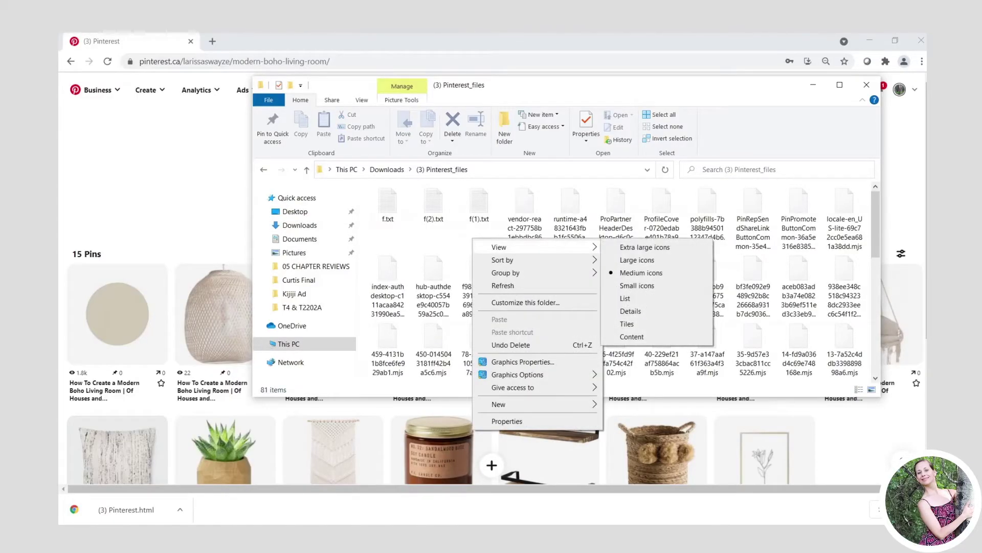
{"action": "left_click", "coordinate": [625, 298]}
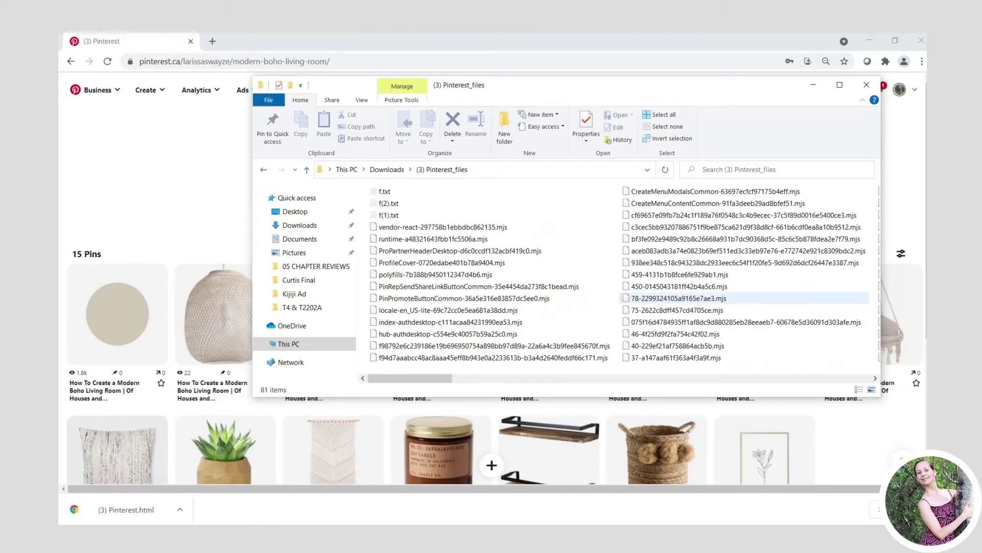
{"action": "right_click", "coordinate": [558, 185]}
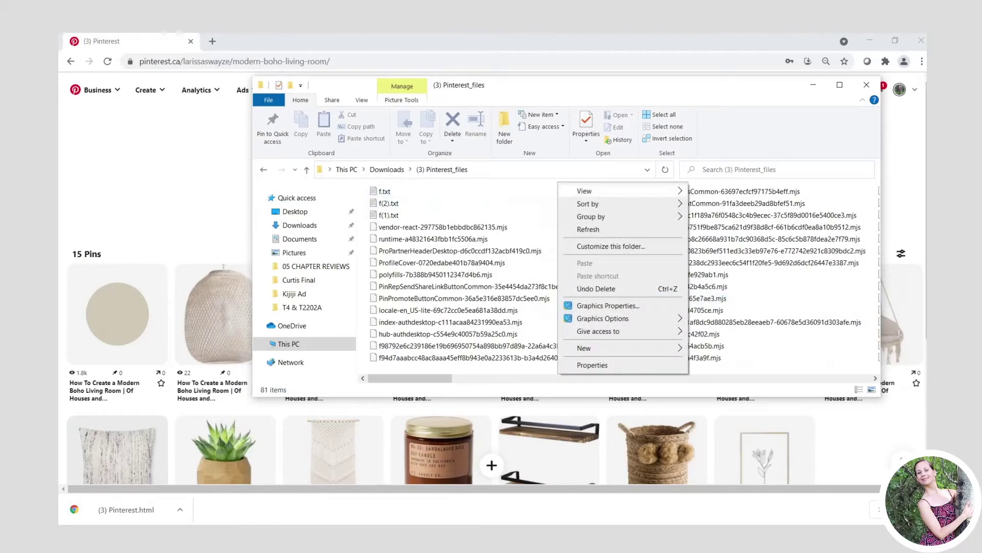
{"action": "mouse_move", "coordinate": [589, 204]}
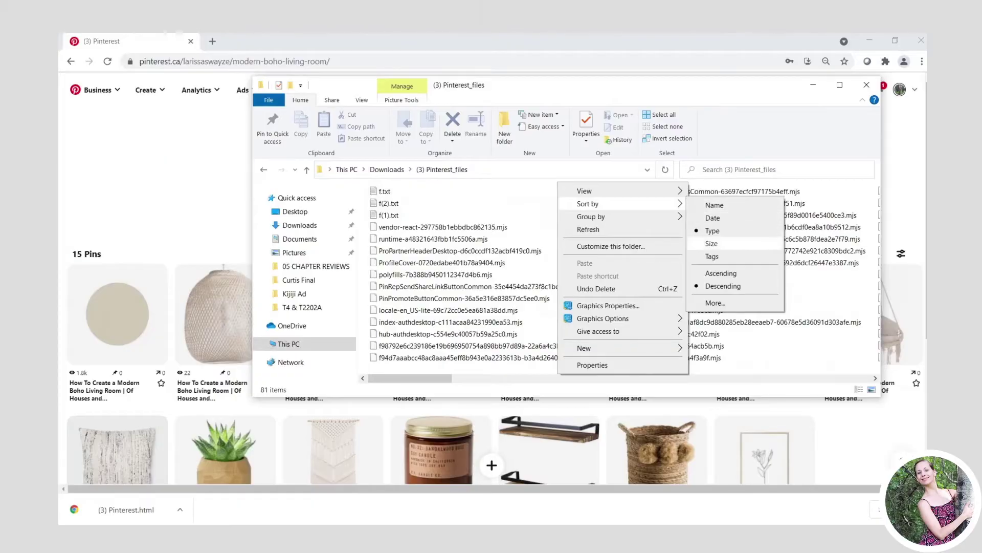
{"action": "left_click", "coordinate": [712, 231]}
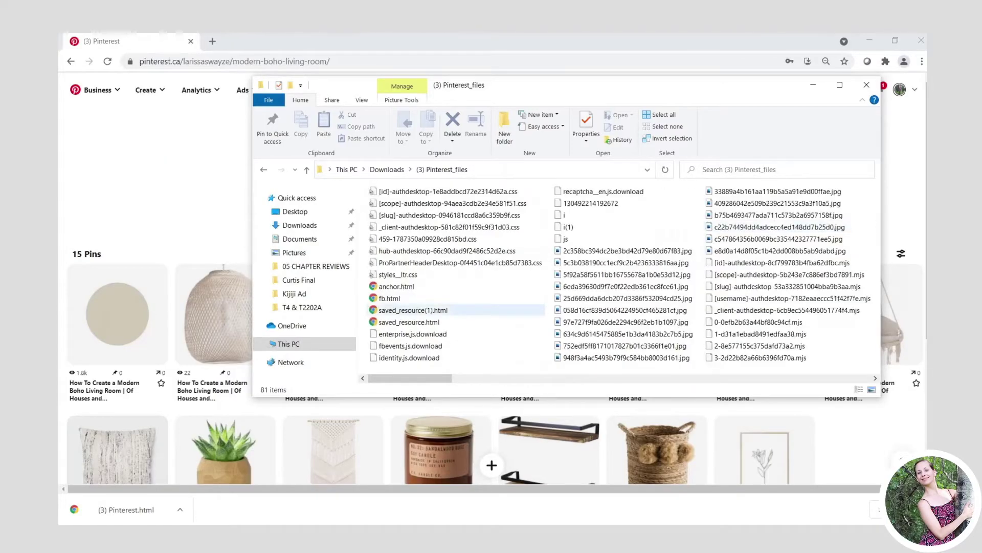
Delete every file in the folder that is not a JPG image.
{"action": "left_click_drag", "start_coordinate": [372, 186], "coordinate": [409, 244]}
{"action": "key", "text": "Delete"}
{"action": "key", "text": "Delete"}
{"action": "left_click_drag", "start_coordinate": [518, 185], "coordinate": [742, 371]}
{"action": "key", "text": "Delete"}
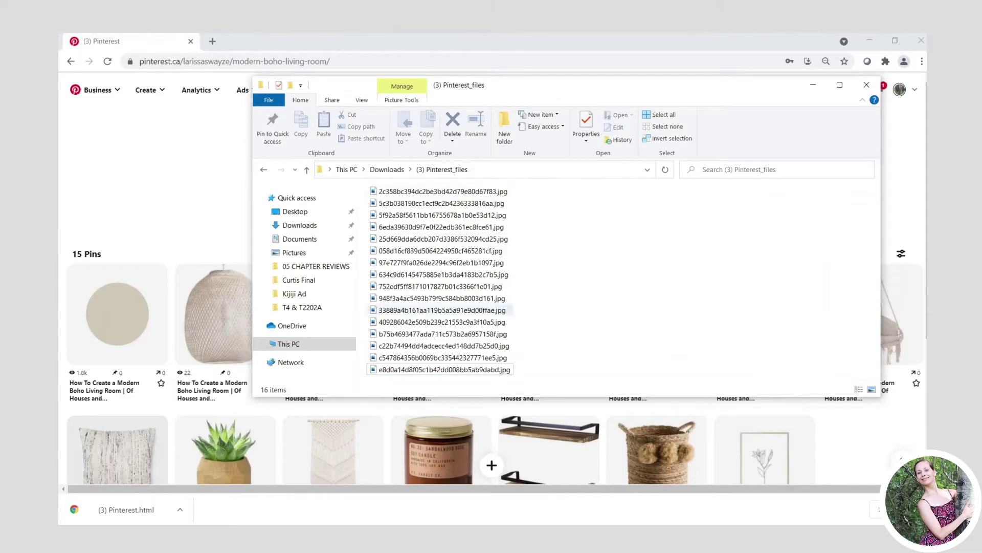
Show the remaining files as medium icons and delete the profile picture, which is not a pin image.
{"action": "right_click", "coordinate": [555, 200]}
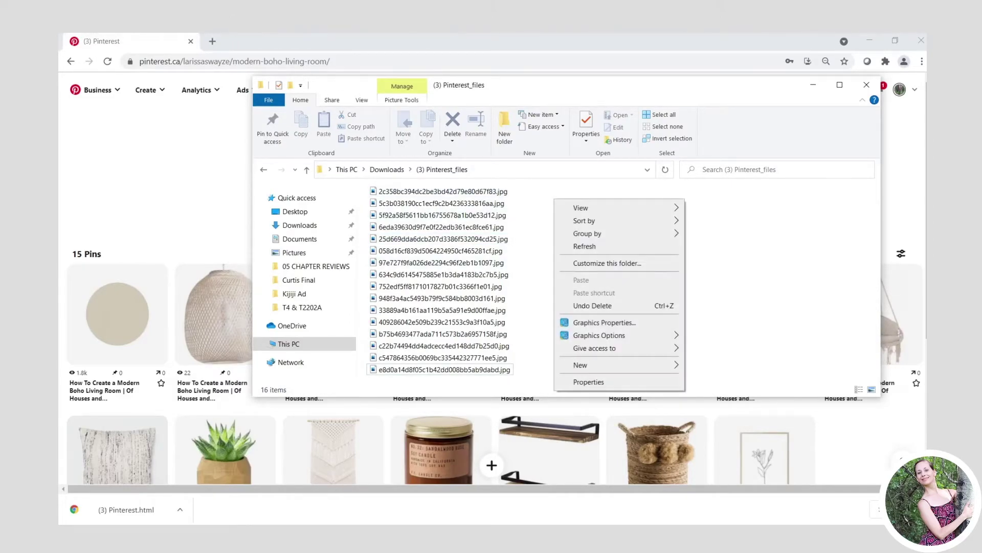
{"action": "mouse_move", "coordinate": [588, 208]}
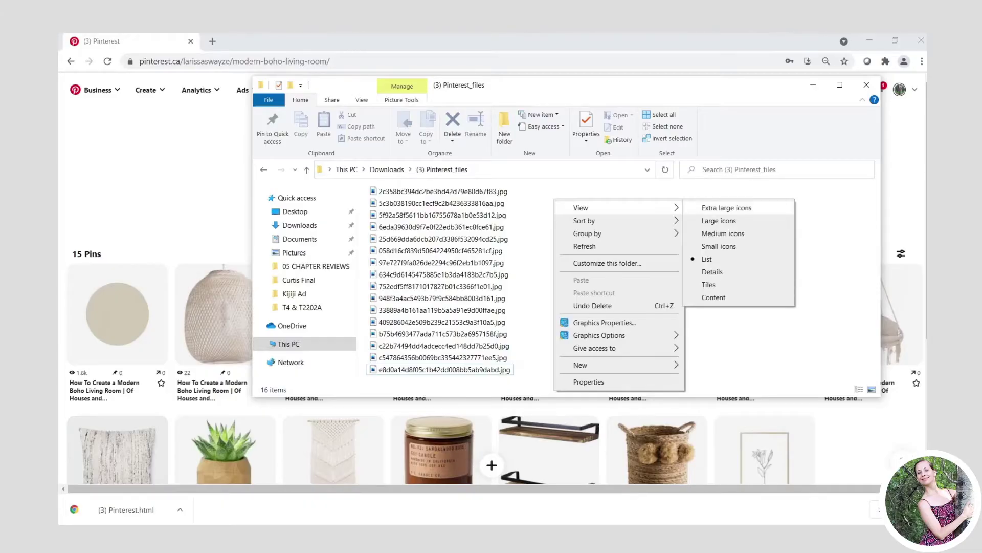
{"action": "left_click", "coordinate": [722, 234]}
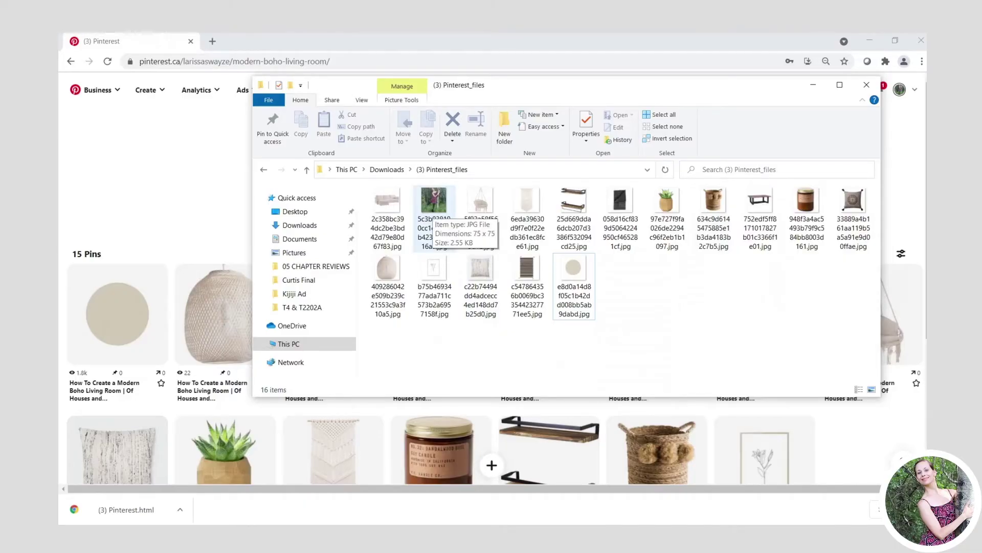
{"action": "left_click", "coordinate": [432, 209]}
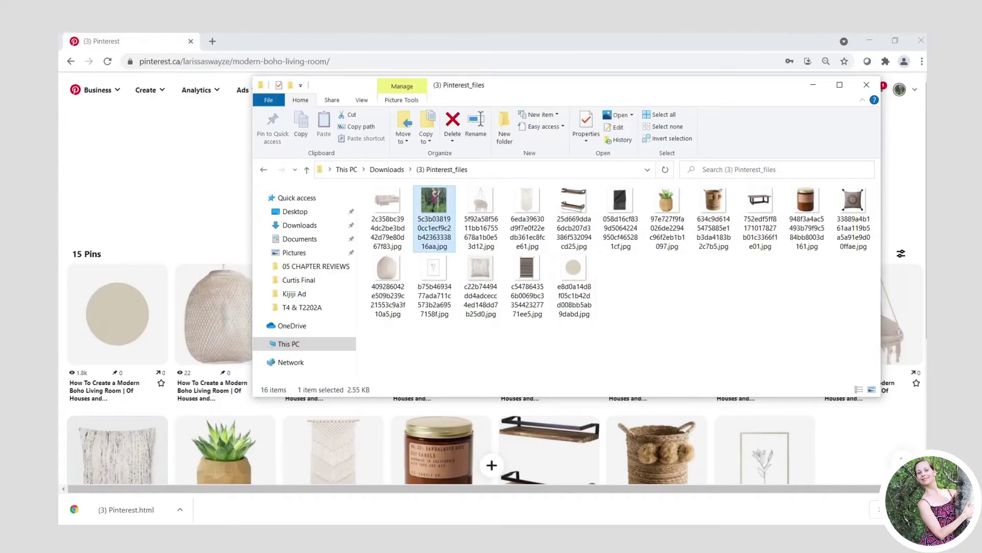
{"action": "key", "text": "Delete"}
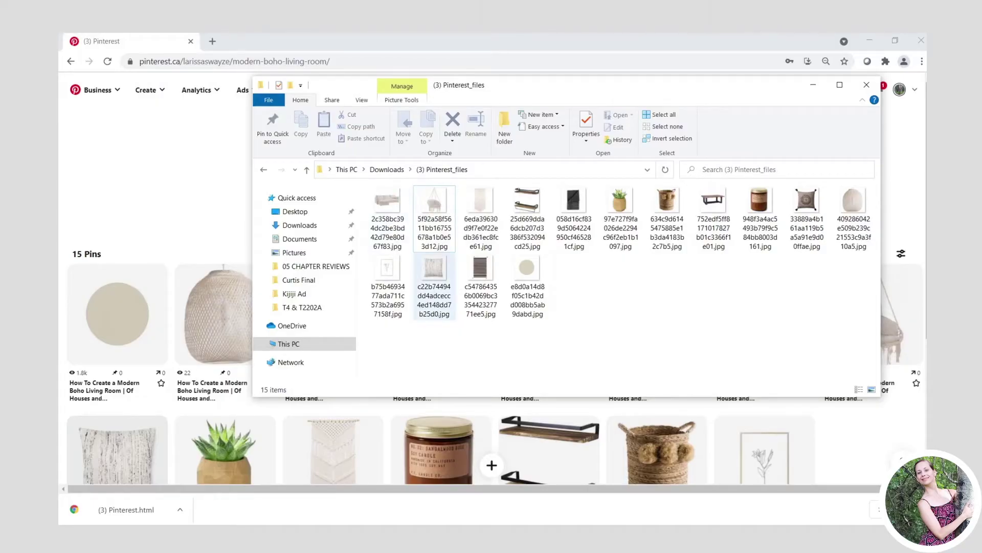
Select all the pin images and open them together for printing.
{"action": "left_click_drag", "start_coordinate": [855, 288], "coordinate": [386, 197]}
{"action": "right_click", "coordinate": [486, 210]}
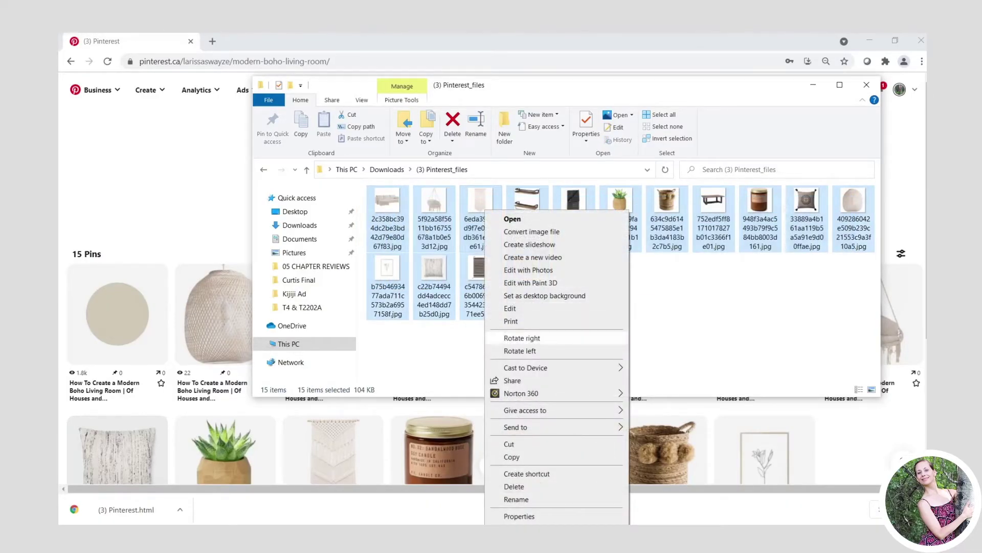
{"action": "left_click", "coordinate": [511, 321]}
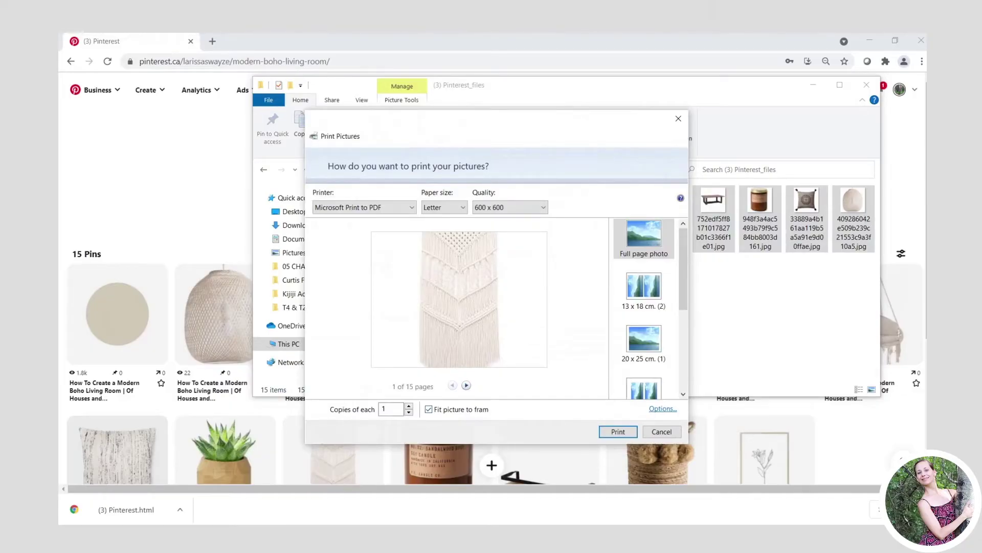
Try the Wallet (9) print layout, turn off fitting pictures to the frame, and choose the 9 x 13 cm. (4) layout.
{"action": "left_click_drag", "start_coordinate": [683, 259], "coordinate": [683, 335]}
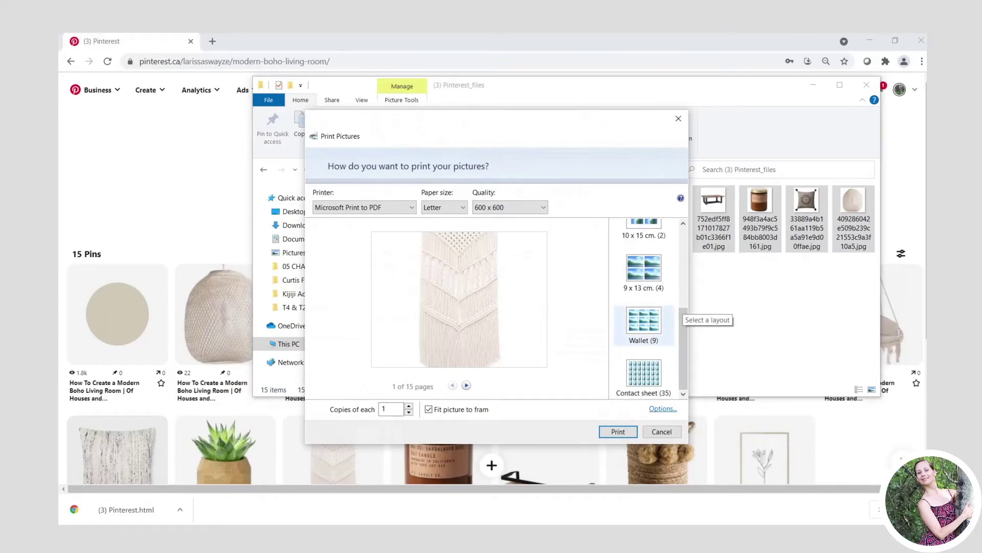
{"action": "left_click", "coordinate": [643, 323]}
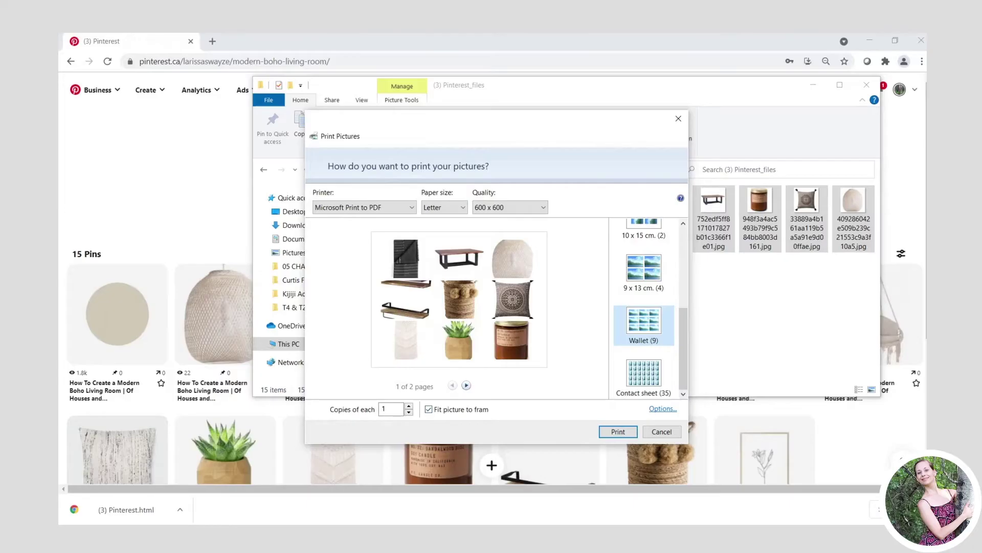
{"action": "left_click", "coordinate": [429, 409]}
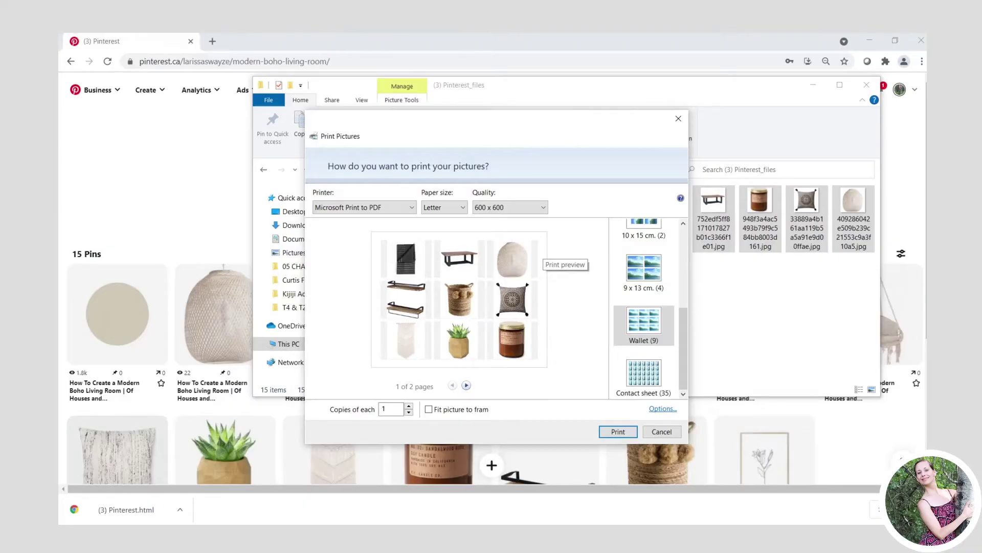
{"action": "left_click", "coordinate": [644, 270]}
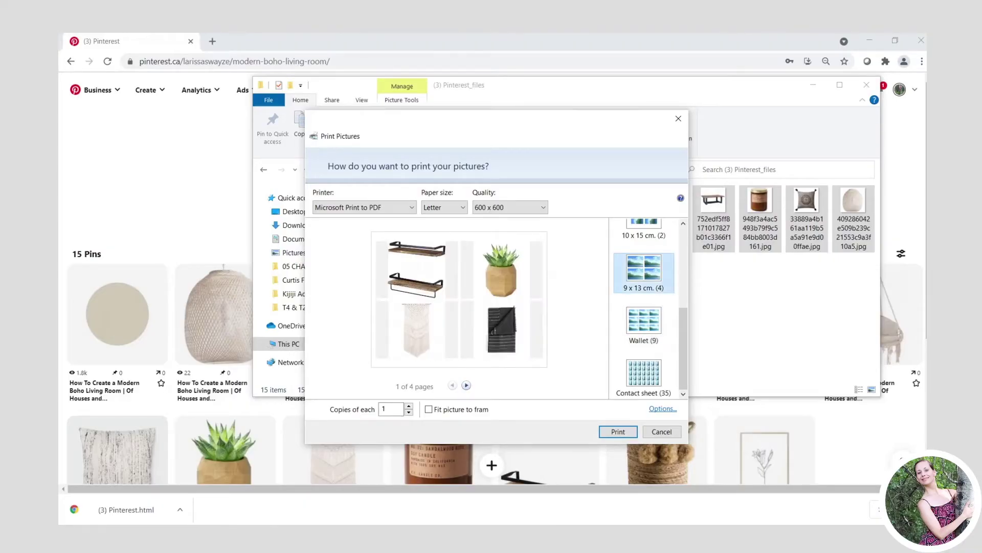
Compare the Wallet (9) and Contact sheet (35) print layouts and settle on Wallet (9).
{"action": "left_click", "coordinate": [644, 322]}
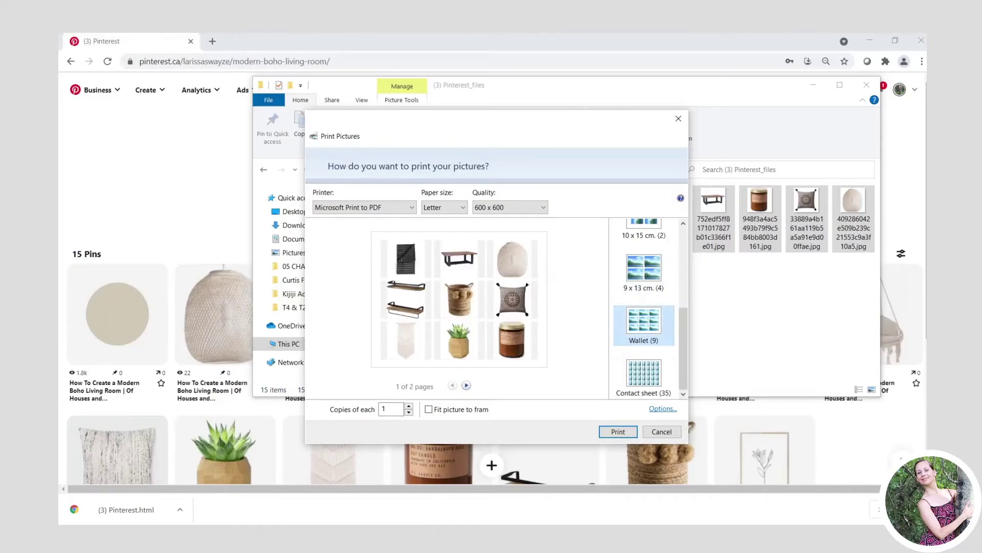
{"action": "left_click", "coordinate": [644, 376]}
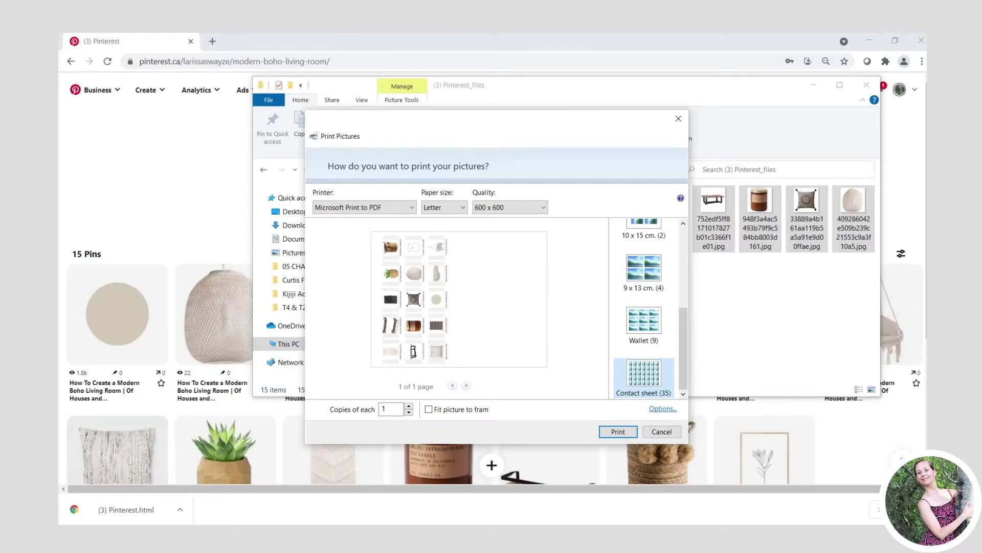
{"action": "left_click", "coordinate": [644, 321]}
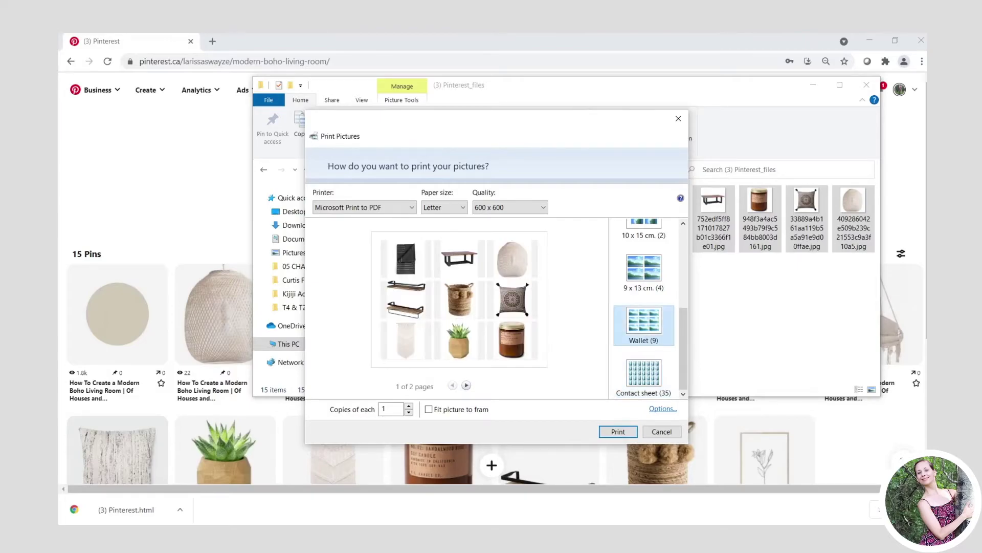
Preview both pages of the Wallet (9) layout and look through the available printers.
{"action": "left_click", "coordinate": [466, 385]}
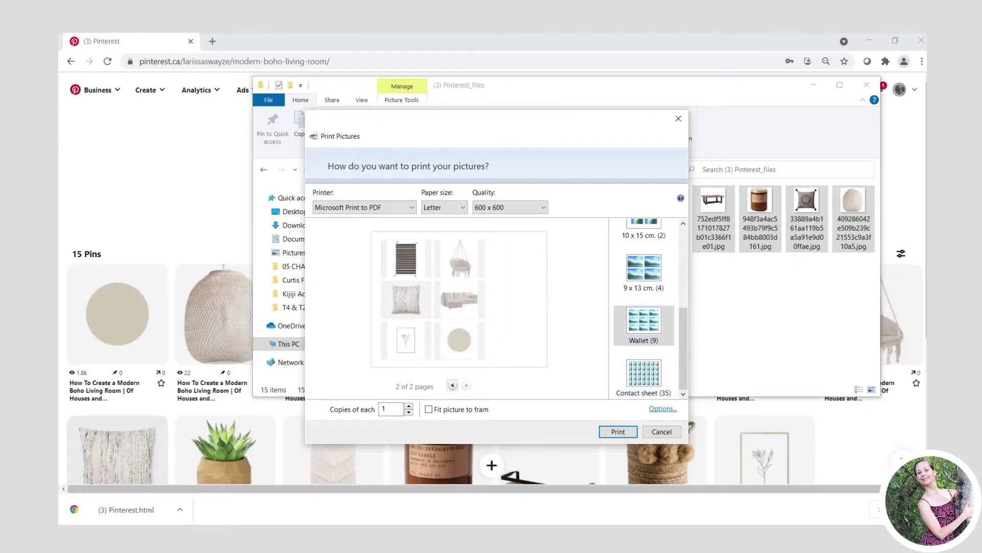
{"action": "left_click", "coordinate": [452, 385]}
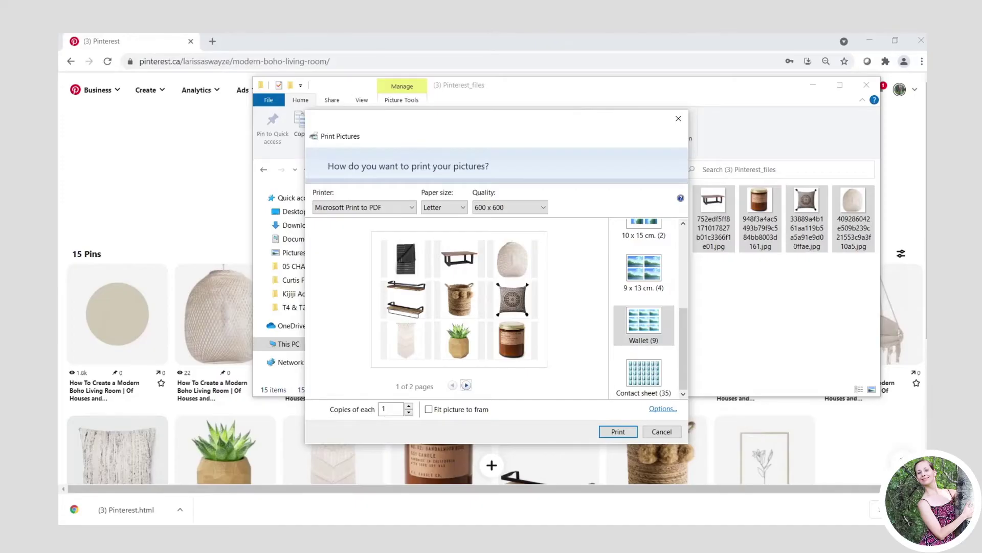
{"action": "left_click", "coordinate": [364, 207]}
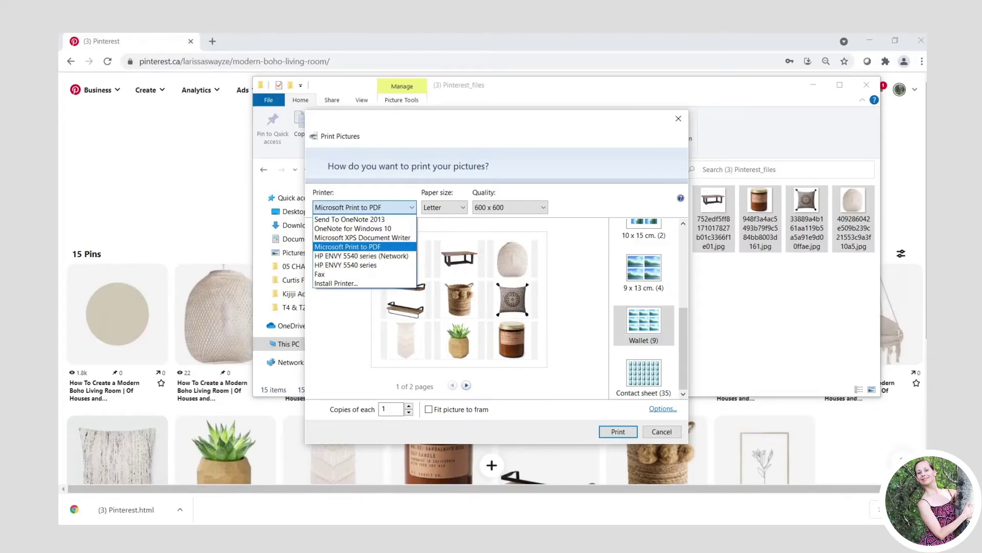
{"action": "key", "text": "Escape"}
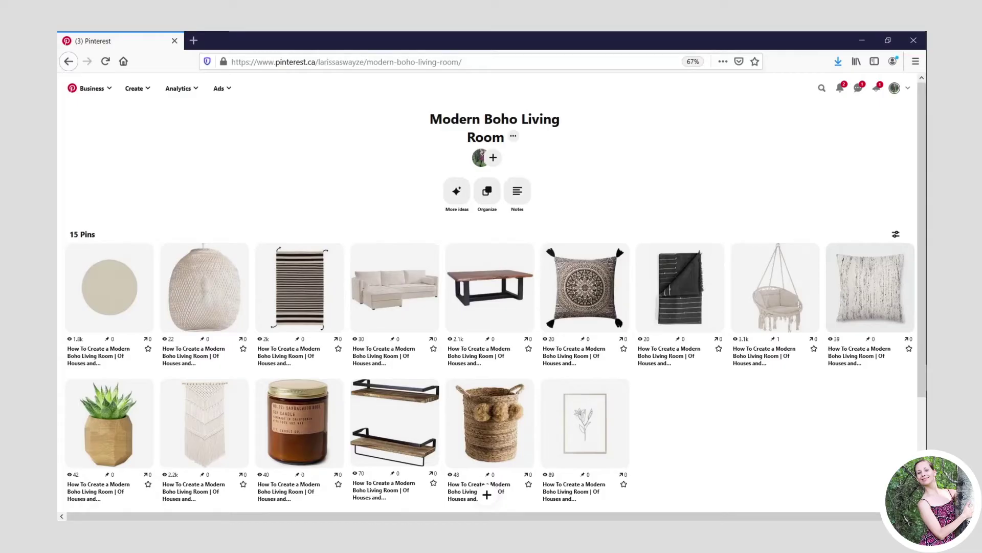
In Firefox, save the Modern Boho Living Room board page to Downloads as a complete web page named (3) Pinterest.html.
{"action": "right_click", "coordinate": [615, 147]}
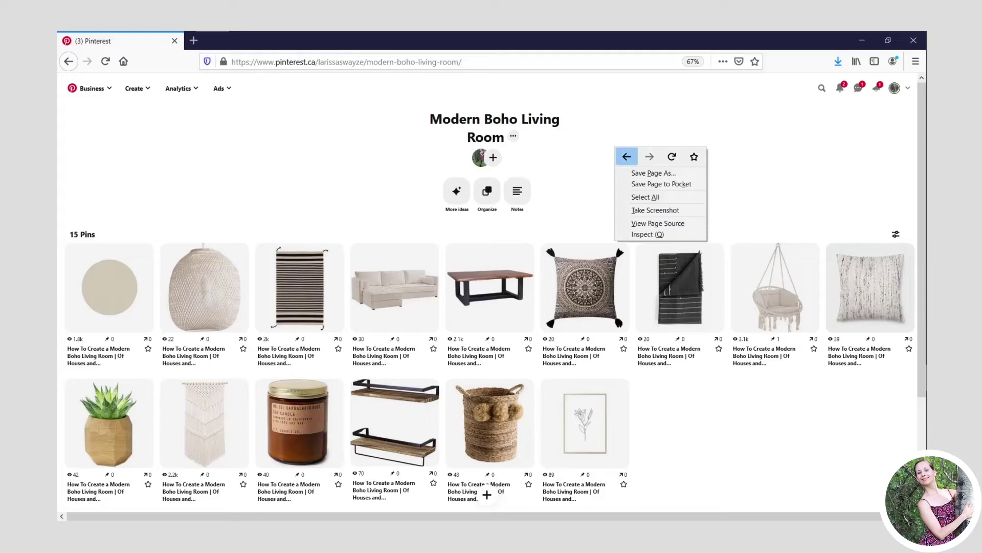
{"action": "left_click", "coordinate": [653, 173]}
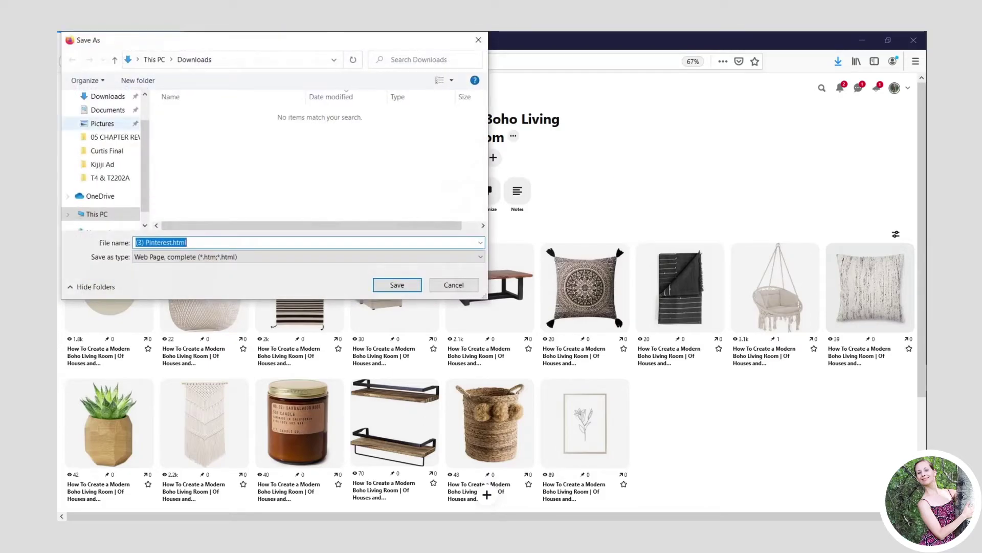
{"action": "left_click", "coordinate": [108, 96]}
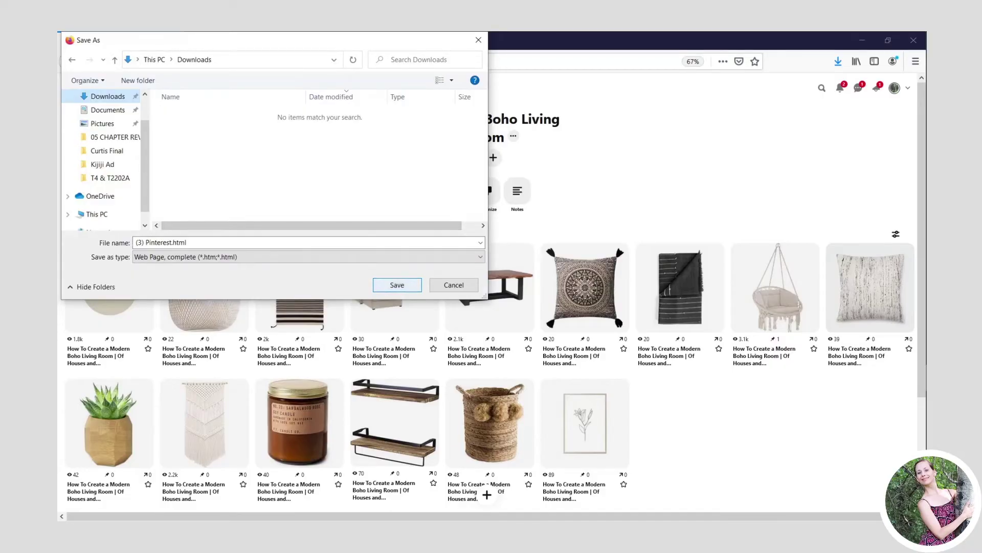
{"action": "left_click", "coordinate": [307, 256]}
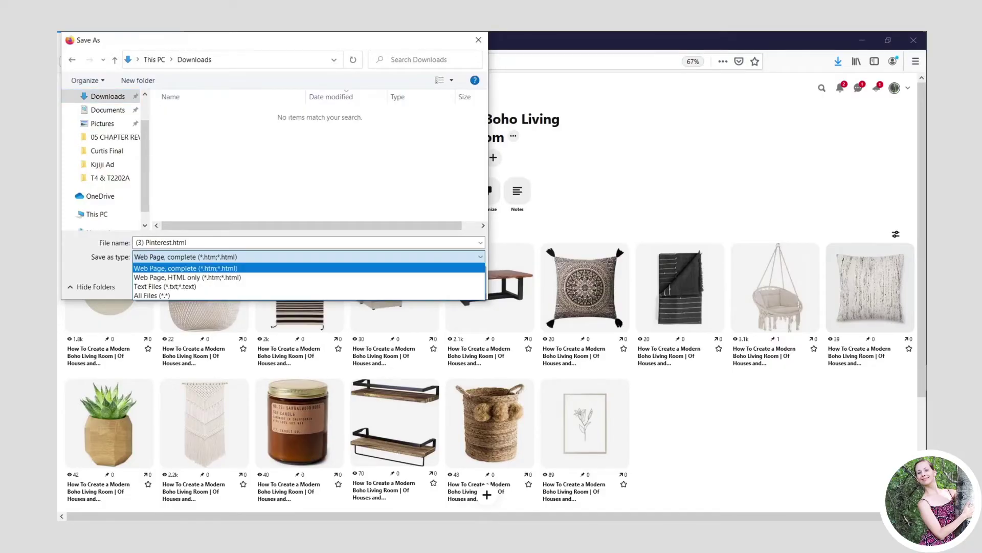
{"action": "left_click", "coordinate": [185, 268]}
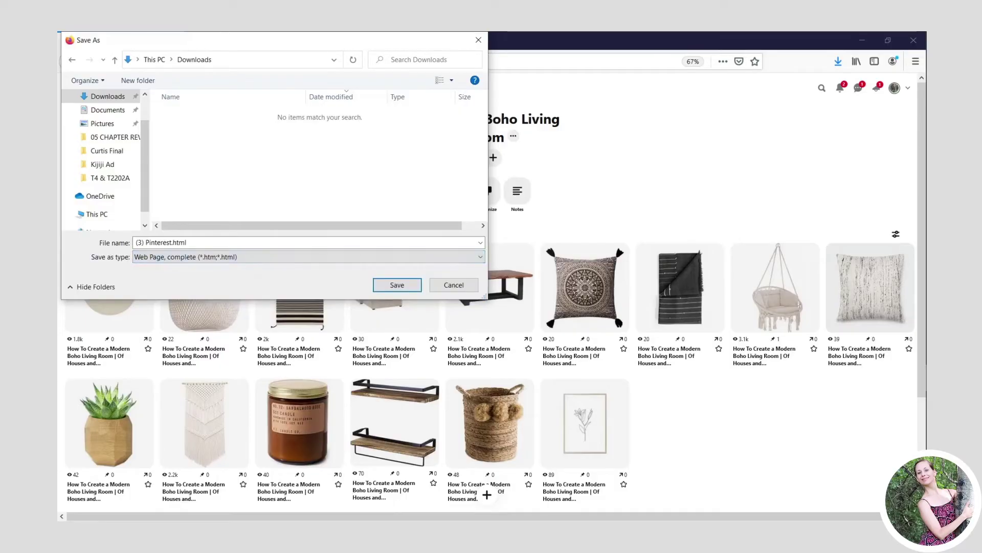
{"action": "key", "text": "Return"}
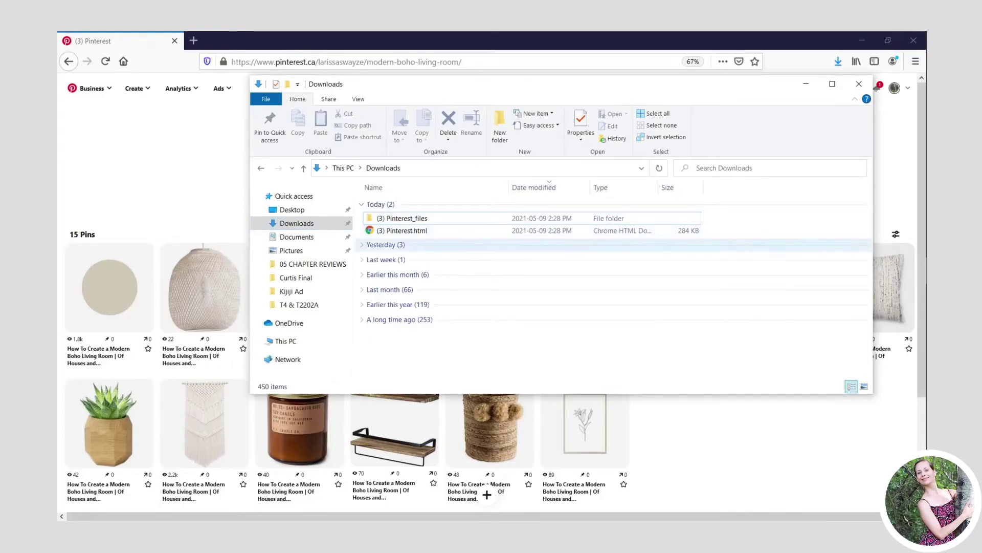
Open the saved (3) Pinterest_files folder and list its files sorted by type in descending order.
{"action": "double_click", "coordinate": [402, 218]}
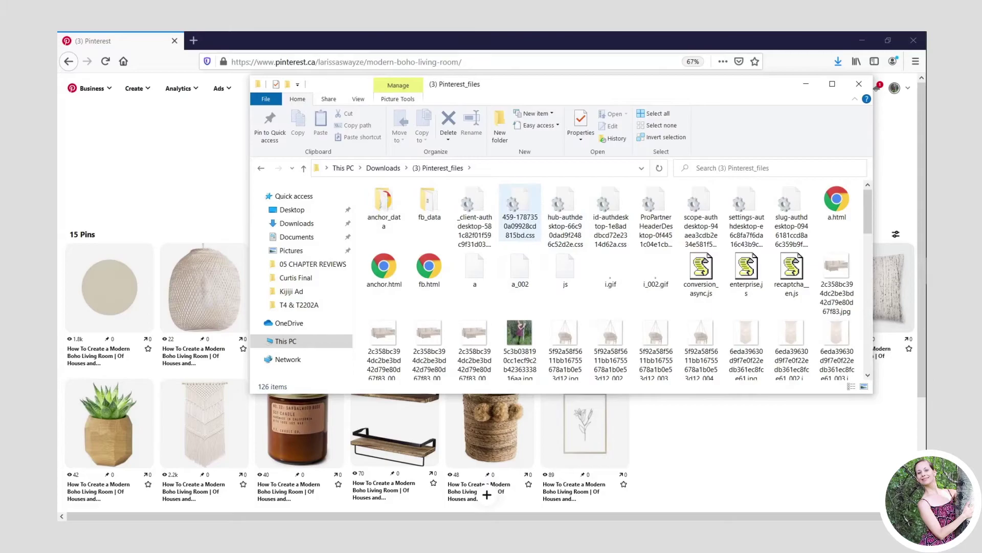
{"action": "right_click", "coordinate": [492, 181]}
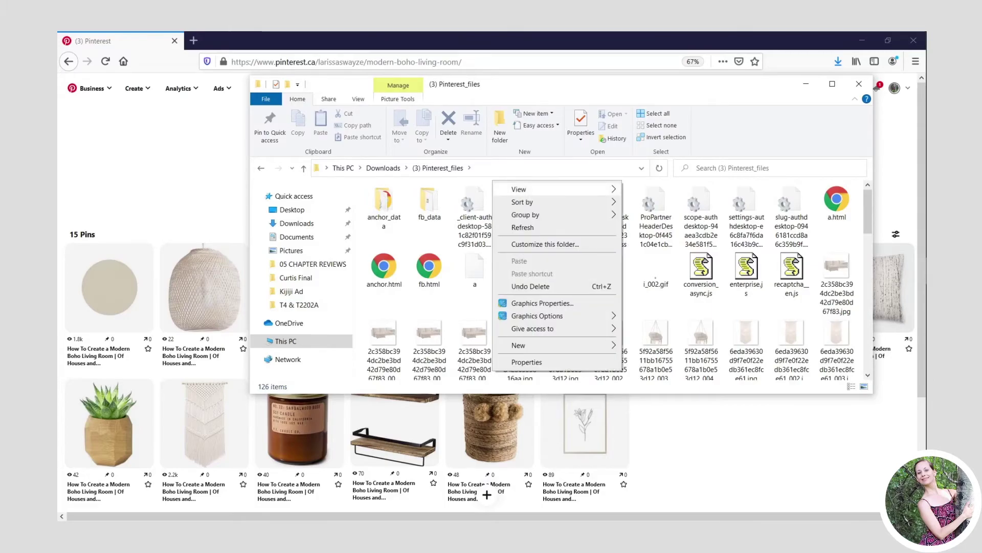
{"action": "mouse_move", "coordinate": [519, 189]}
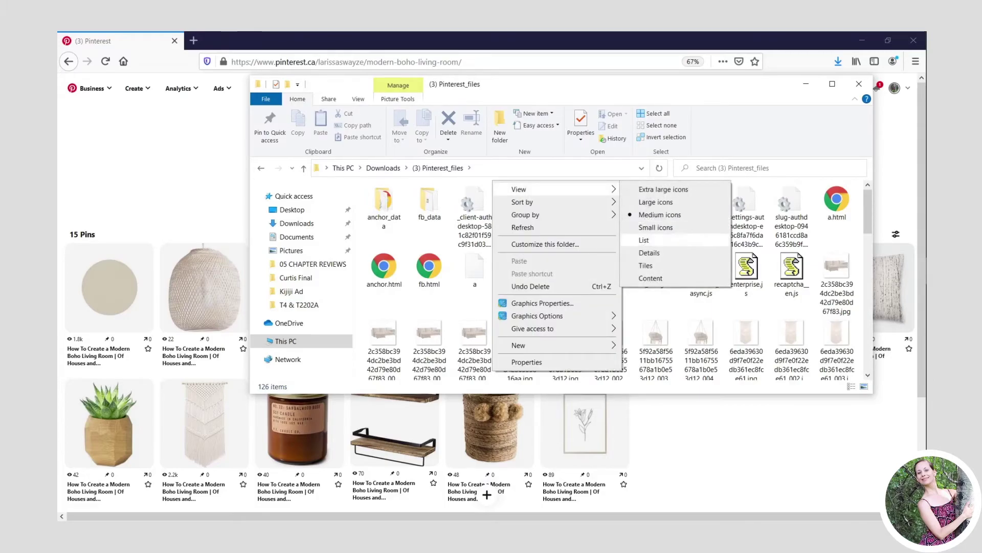
{"action": "left_click", "coordinate": [645, 240]}
{"action": "right_click", "coordinate": [490, 182]}
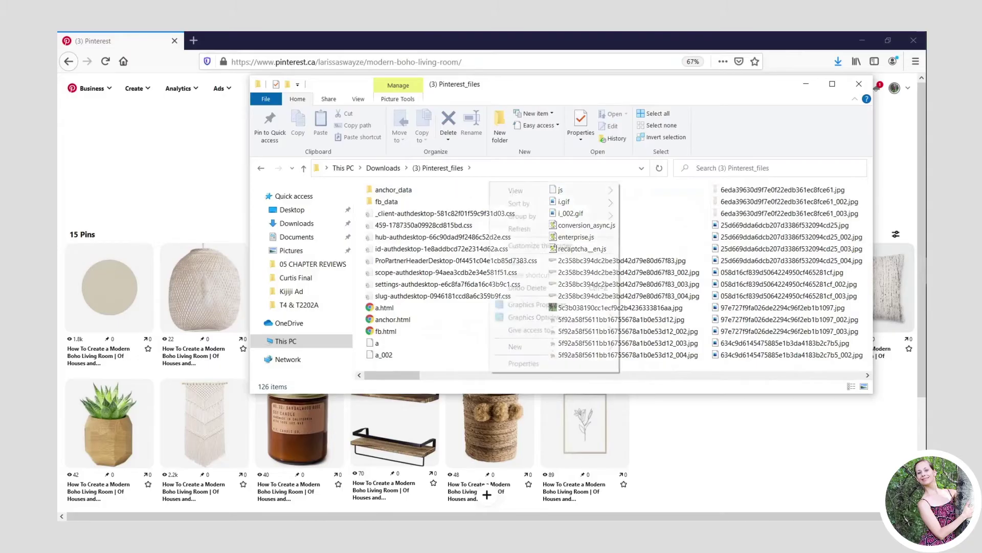
{"action": "mouse_move", "coordinate": [520, 203]}
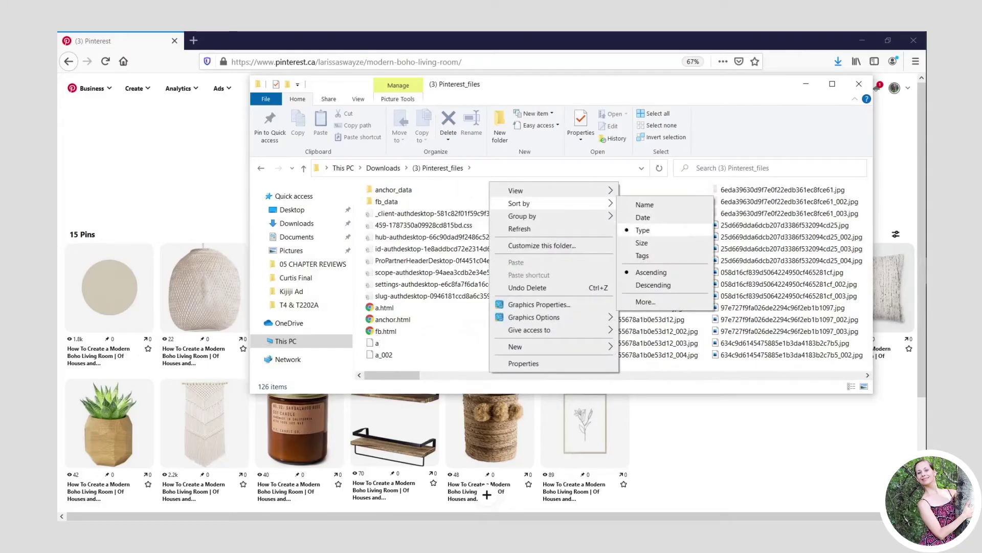
{"action": "left_click", "coordinate": [643, 230]}
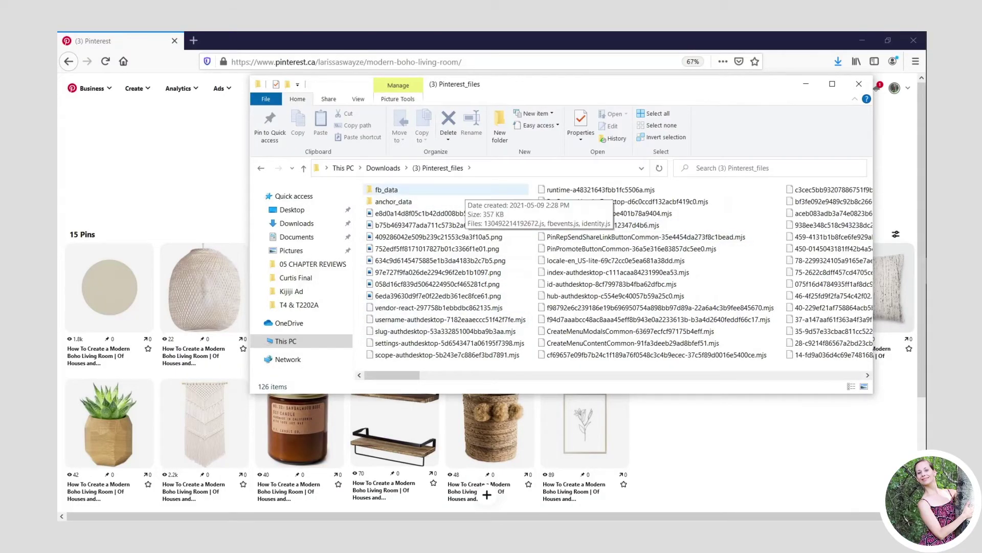
Delete every file that is not a JPG image and show the remaining files as medium icons.
{"action": "key", "text": "ctrl+a"}
{"action": "key", "text": "Delete"}
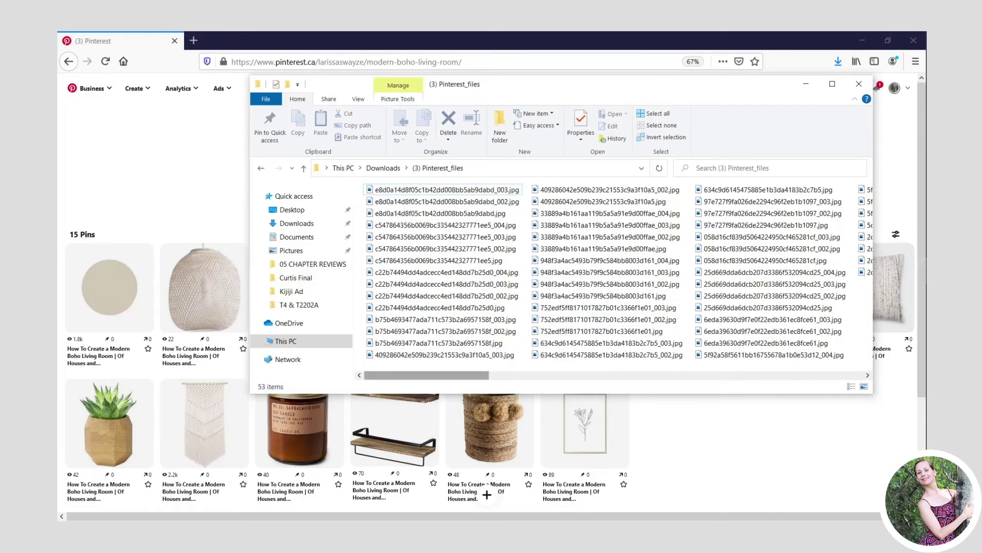
{"action": "scroll", "coordinate": [611, 271], "scroll_direction": "right", "scroll_amount": 3}
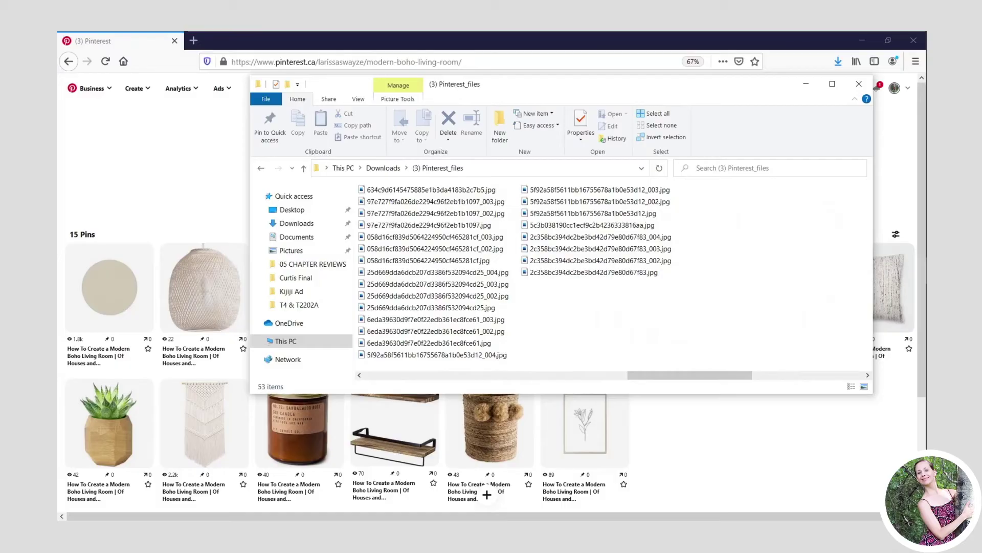
{"action": "right_click", "coordinate": [558, 299]}
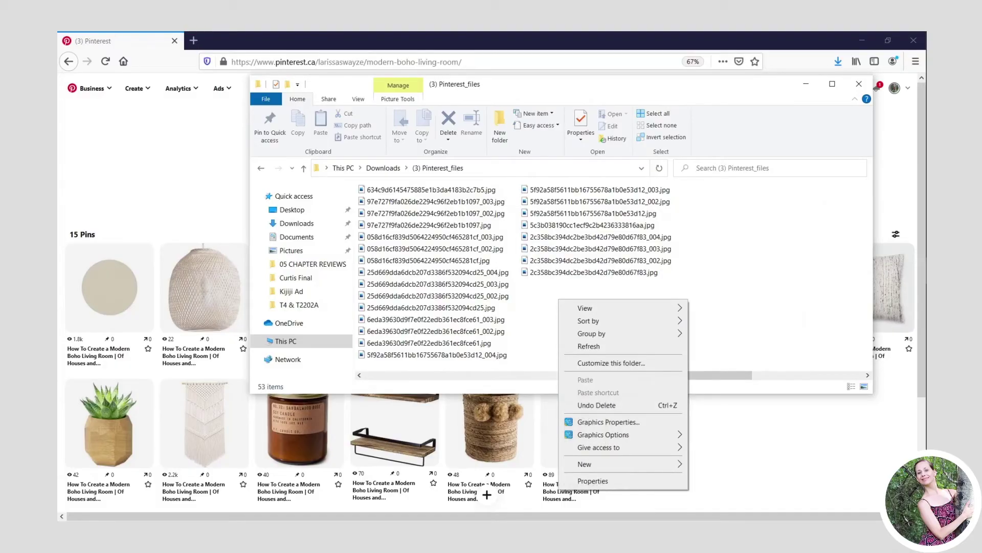
{"action": "mouse_move", "coordinate": [585, 307]}
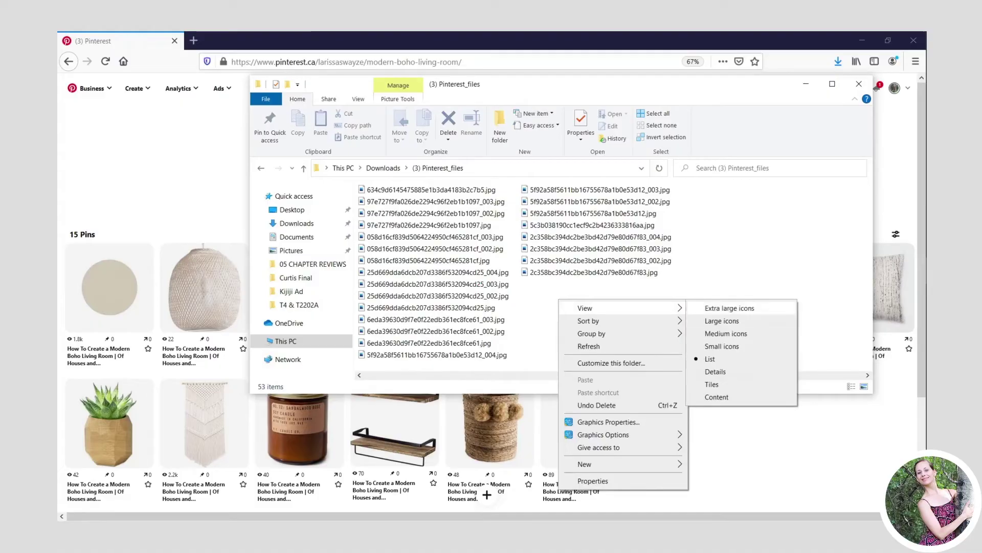
{"action": "left_click", "coordinate": [722, 334]}
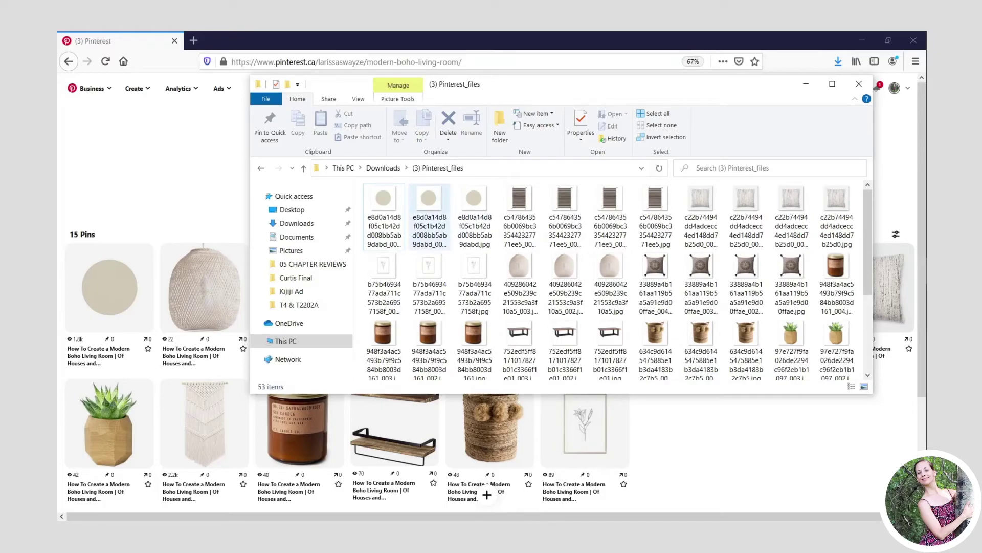
Delete the duplicate copies of the pin images, including the extra sofa pictures, and the profile picture.
{"action": "left_click", "coordinate": [429, 215]}
{"action": "left_click", "coordinate": [474, 215], "text": "ctrl"}
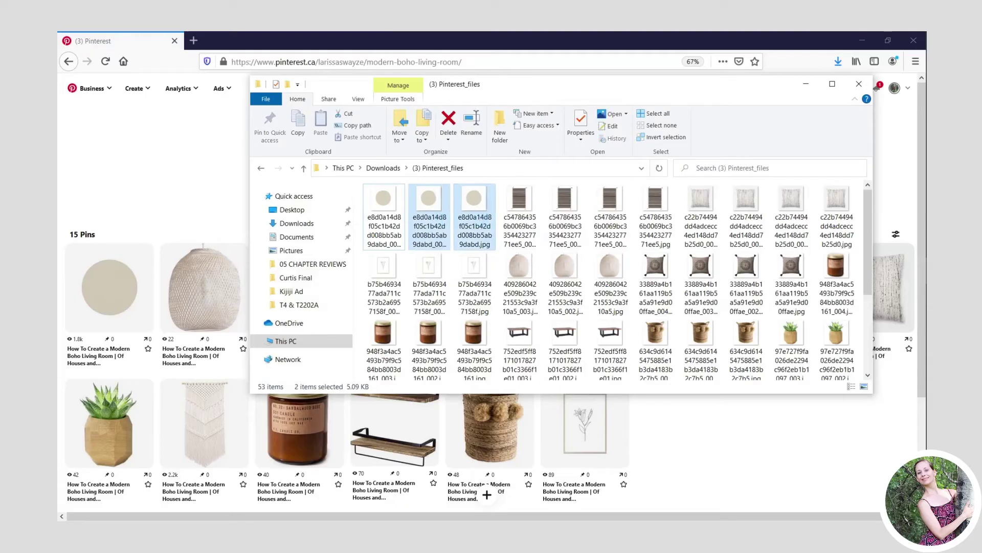
{"action": "key", "text": "Delete"}
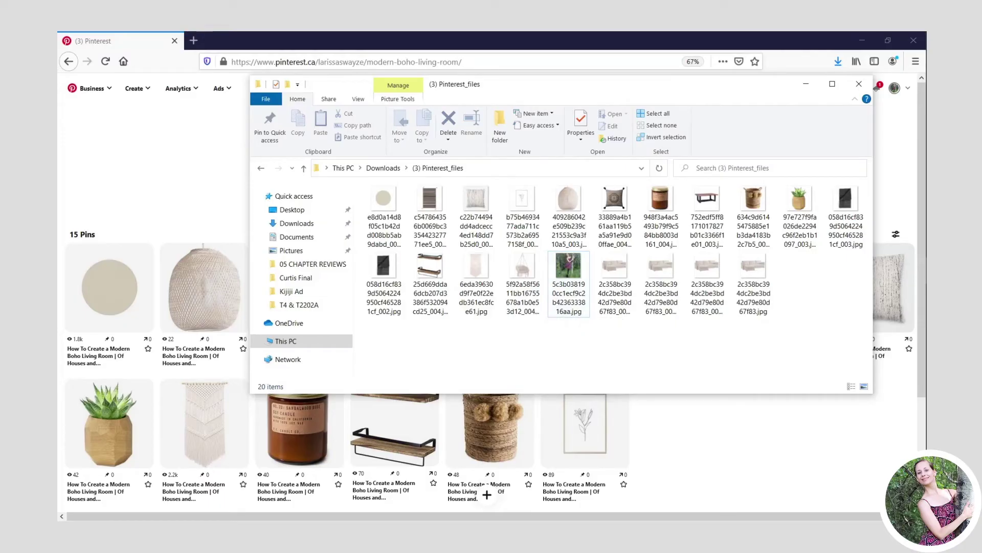
{"action": "left_click", "coordinate": [569, 276]}
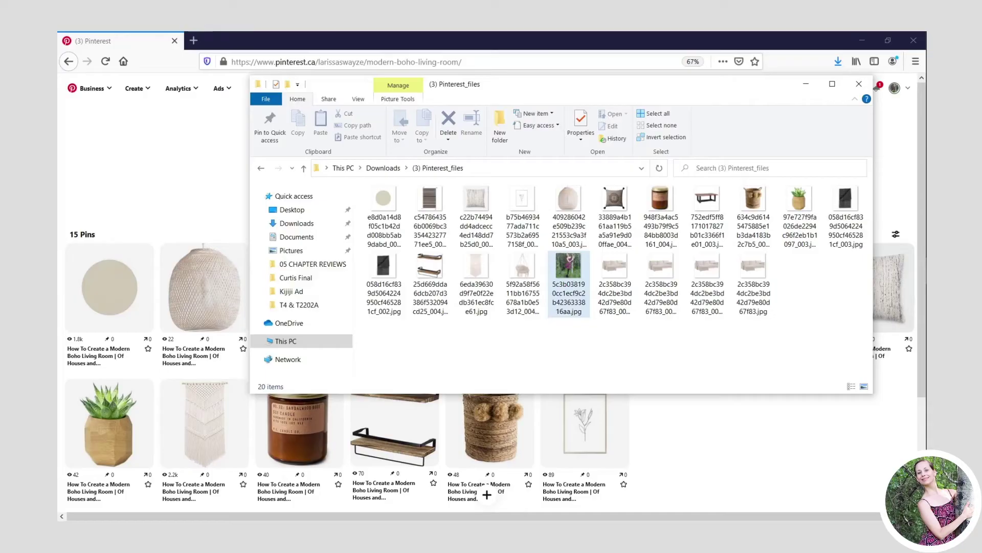
{"action": "key", "text": "Delete"}
{"action": "left_click_drag", "start_coordinate": [792, 269], "coordinate": [596, 321]}
{"action": "key", "text": "Delete"}
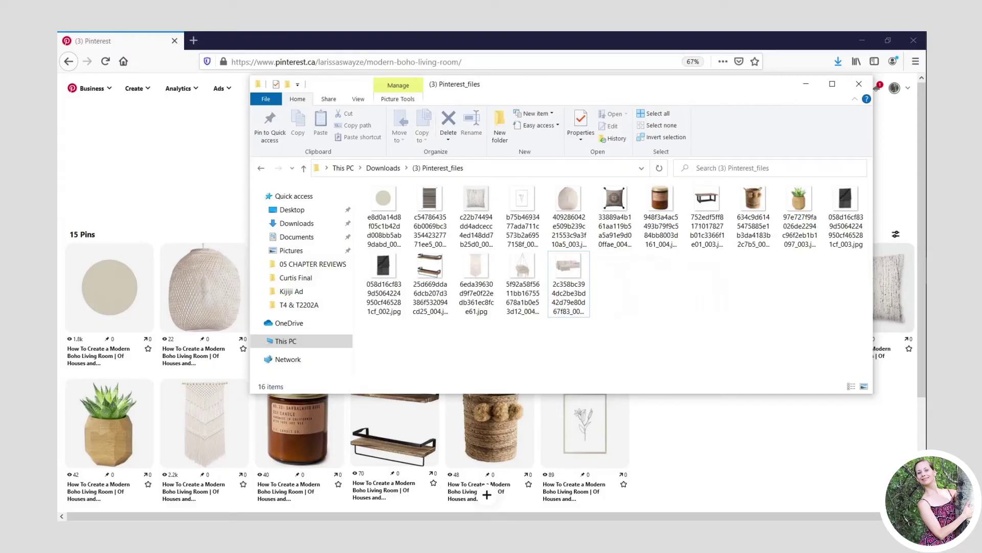
Select all the remaining pin images and open them together for printing.
{"action": "left_click_drag", "start_coordinate": [846, 293], "coordinate": [364, 187]}
{"action": "right_click", "coordinate": [570, 258]}
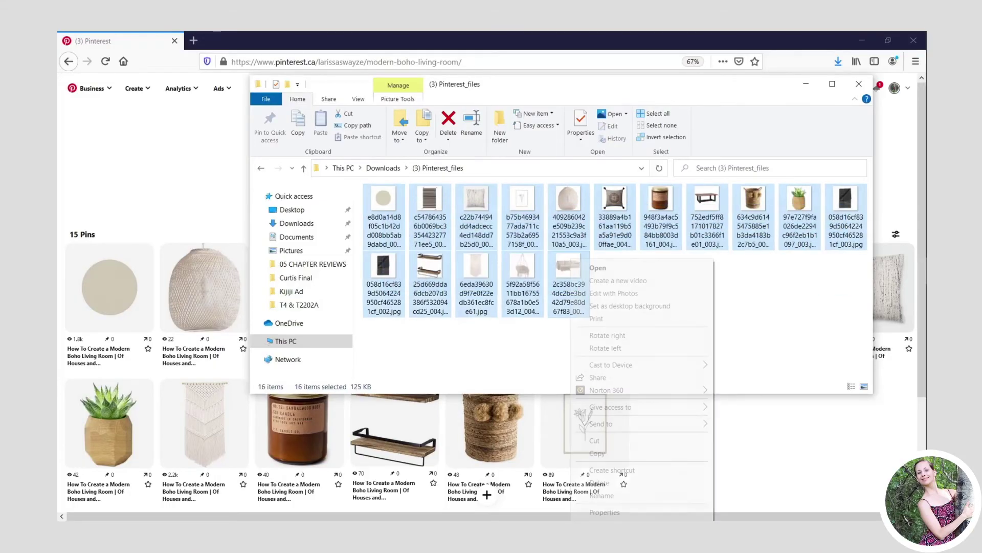
{"action": "left_click", "coordinate": [596, 318]}
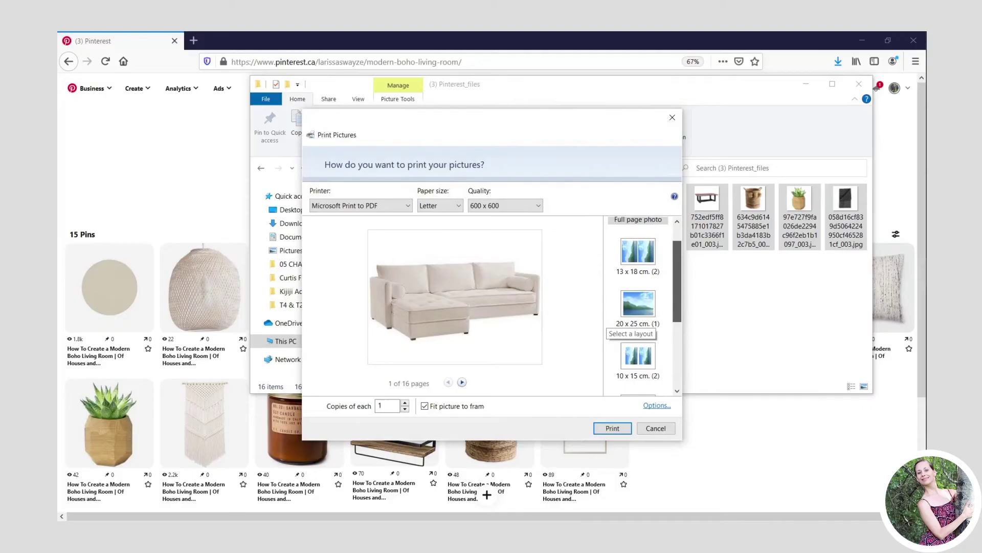
Choose the 9 x 13 cm. (4) print layout and turn off fitting pictures to the frame.
{"action": "scroll", "coordinate": [638, 307], "scroll_direction": "down", "scroll_amount": 5}
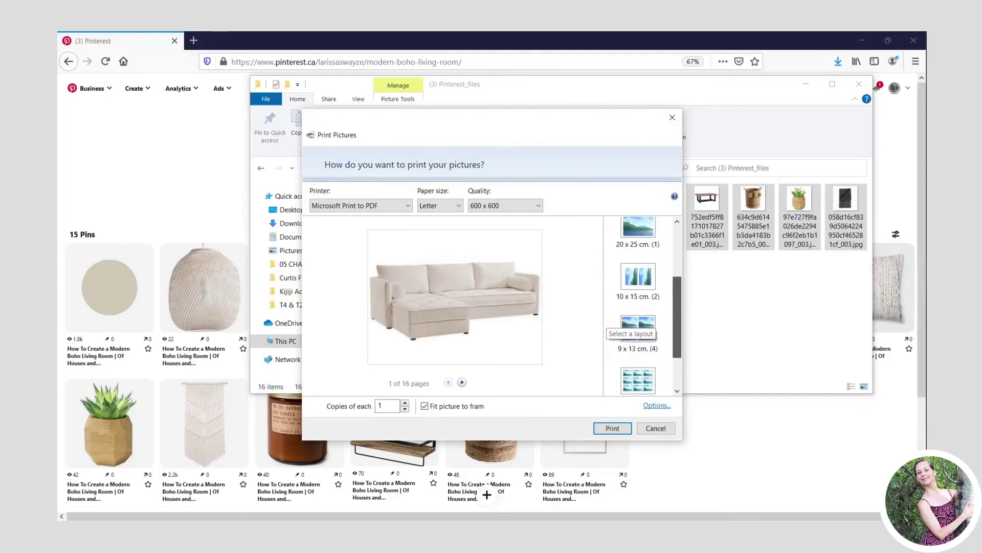
{"action": "scroll", "coordinate": [638, 307], "scroll_direction": "down", "scroll_amount": 1}
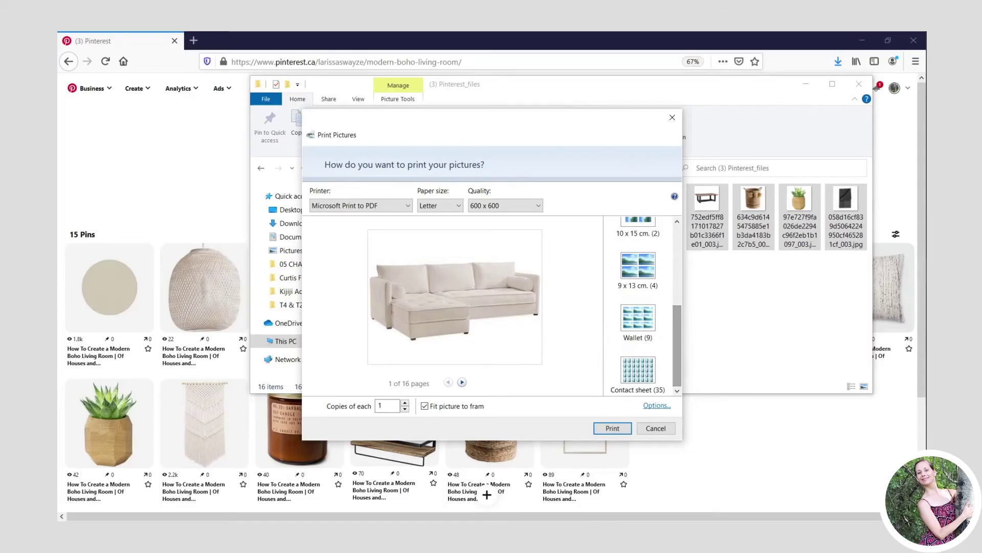
{"action": "left_click", "coordinate": [638, 271]}
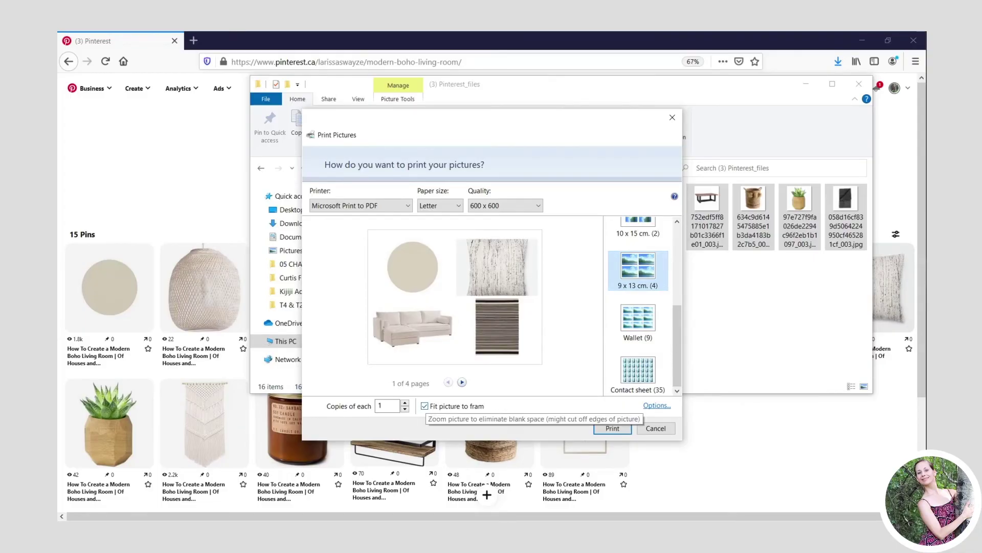
{"action": "left_click", "coordinate": [425, 406]}
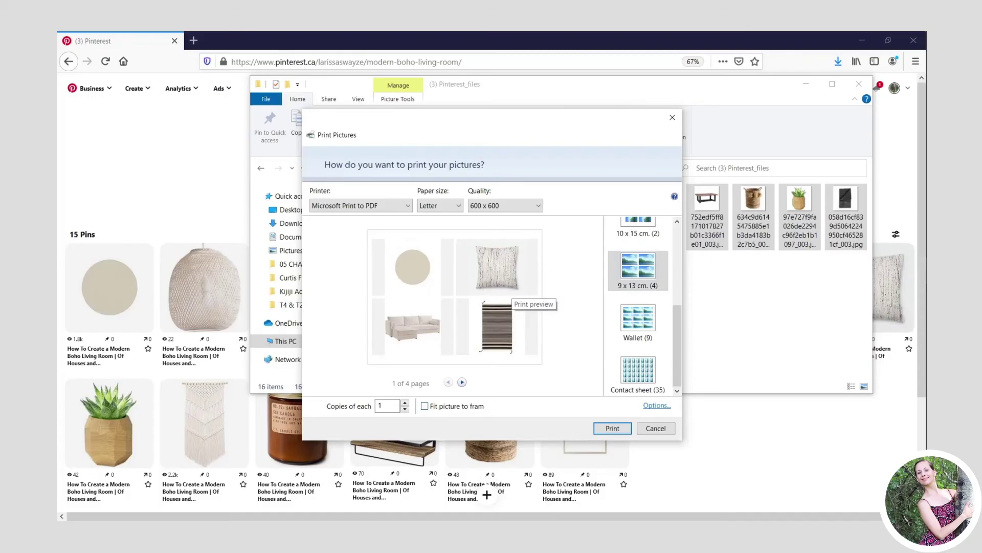
Try the Contact sheet (35) layout, choose Wallet (9) instead, and preview both of its pages.
{"action": "left_click", "coordinate": [638, 320]}
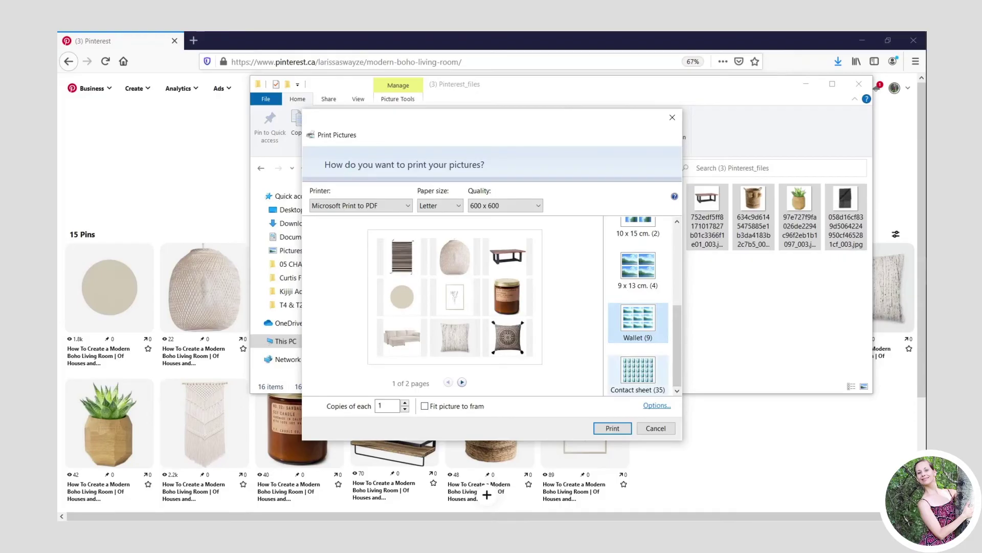
{"action": "left_click", "coordinate": [639, 371]}
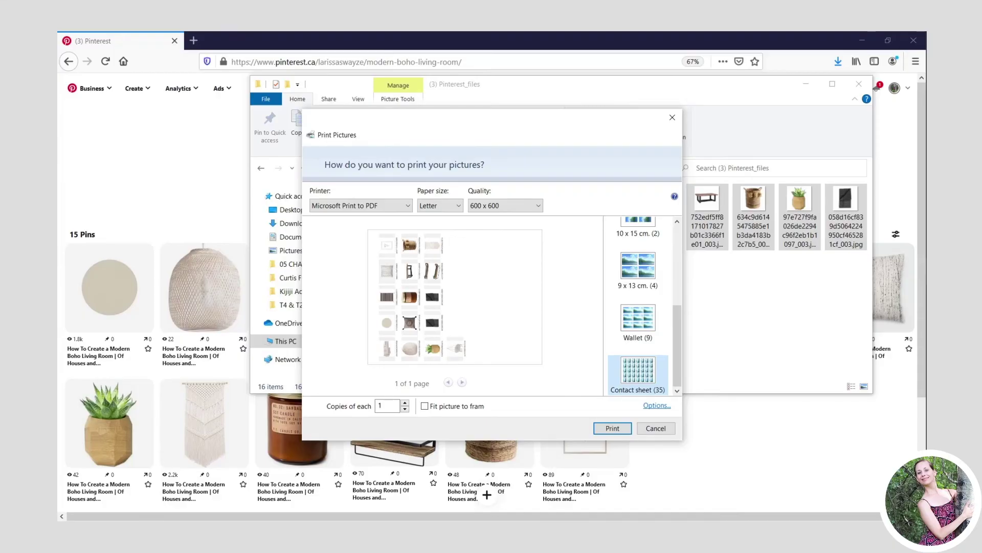
{"action": "left_click", "coordinate": [638, 322]}
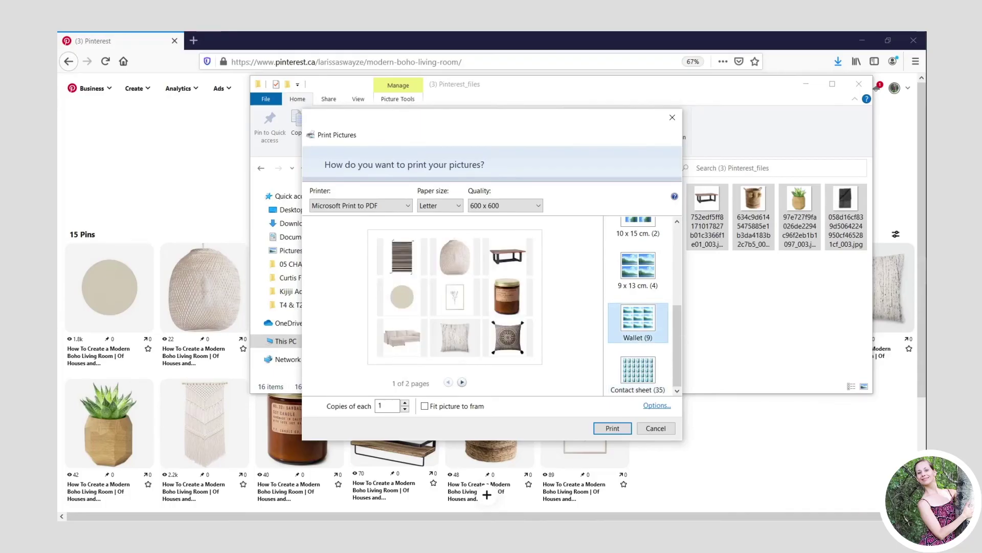
{"action": "left_click", "coordinate": [462, 382]}
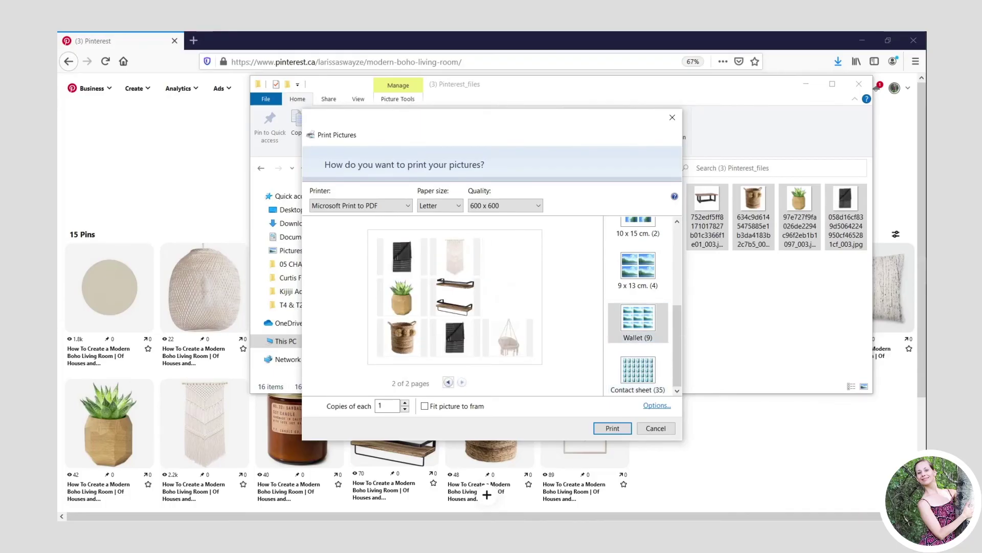
{"action": "left_click", "coordinate": [448, 382]}
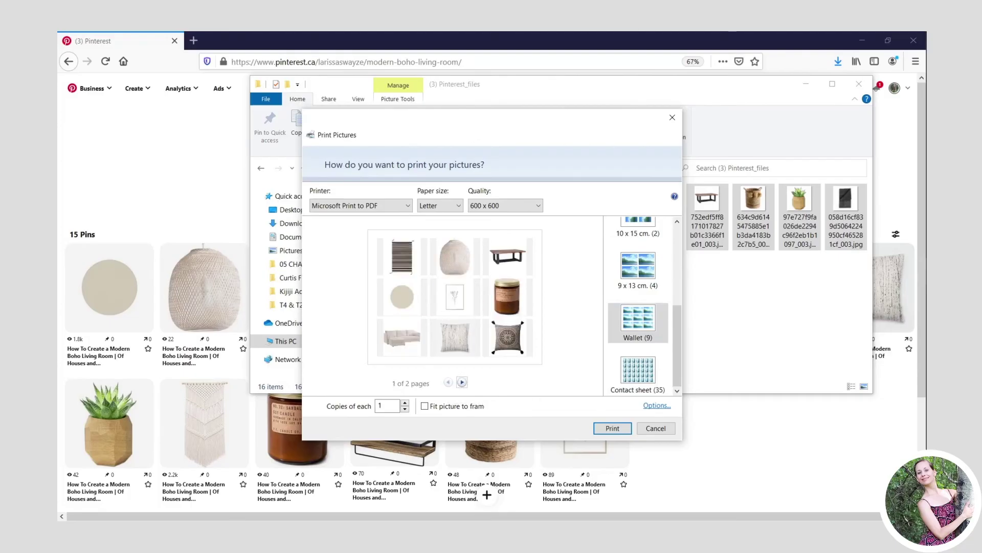